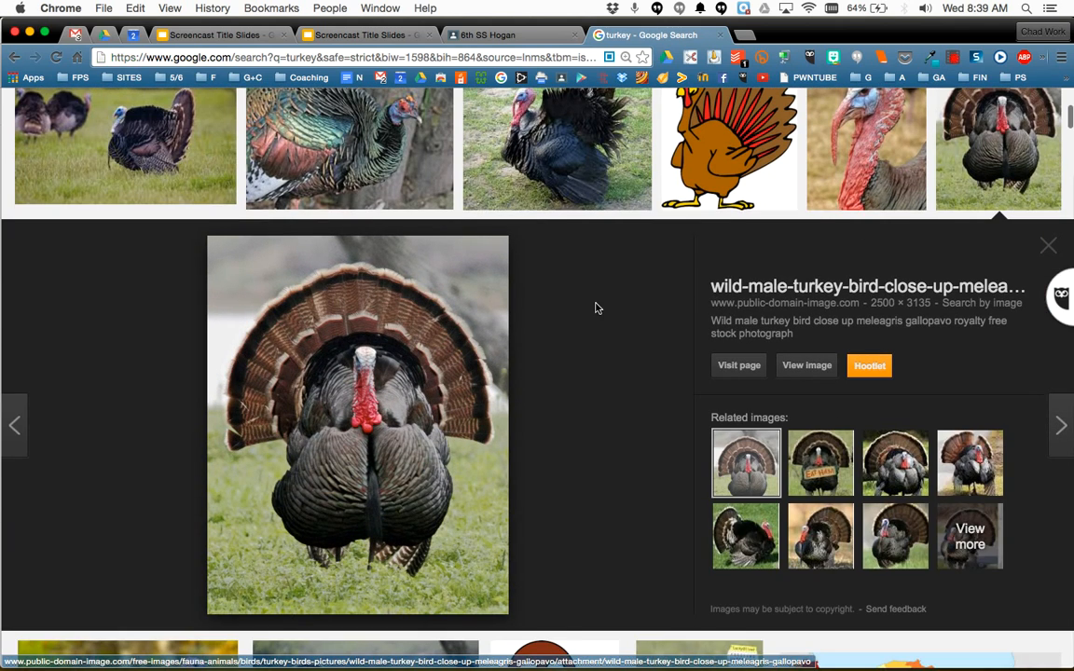
- Open the source page of the wild male turkey image and look over its download sizes and image info
{"action": "left_click", "coordinate": [733, 367]}
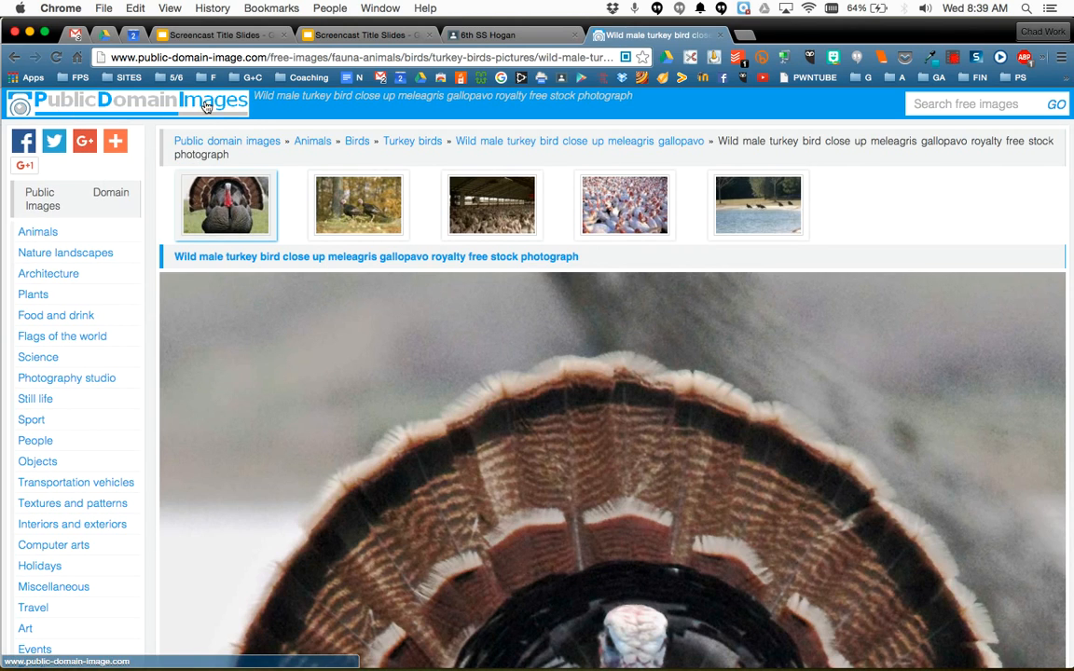
{"action": "scroll", "coordinate": [392, 462], "scroll_direction": "down", "scroll_amount": 10}
{"action": "scroll", "coordinate": [393, 462], "scroll_direction": "down", "scroll_amount": 12}
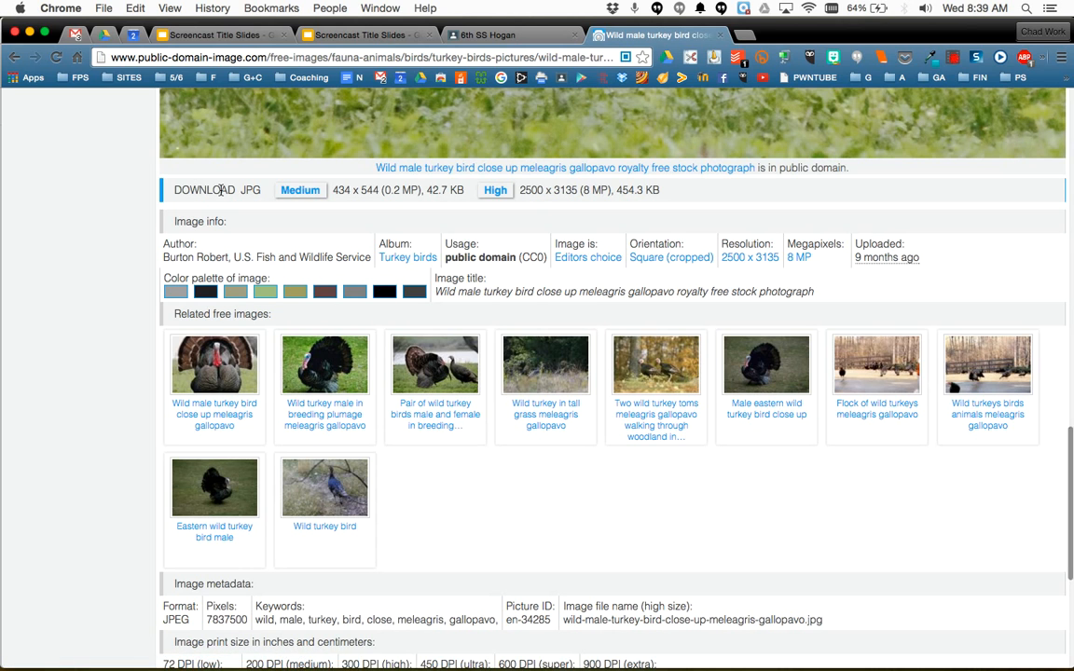
{"action": "scroll", "coordinate": [219, 190], "scroll_direction": "up", "scroll_amount": 5}
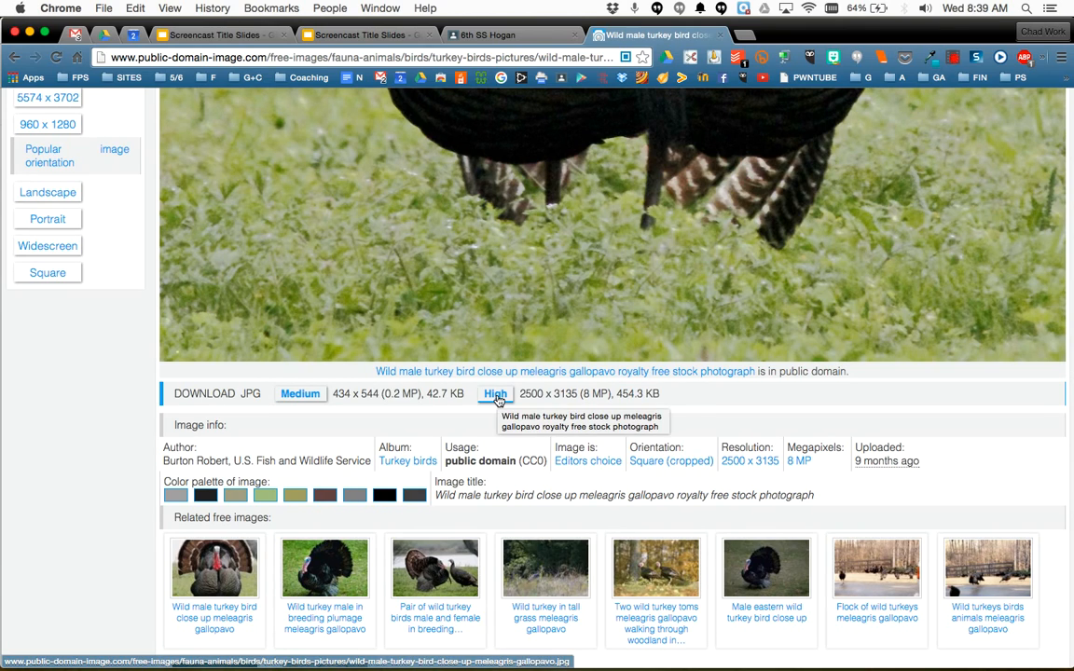
{"action": "scroll", "coordinate": [479, 271], "scroll_direction": "up", "scroll_amount": 10}
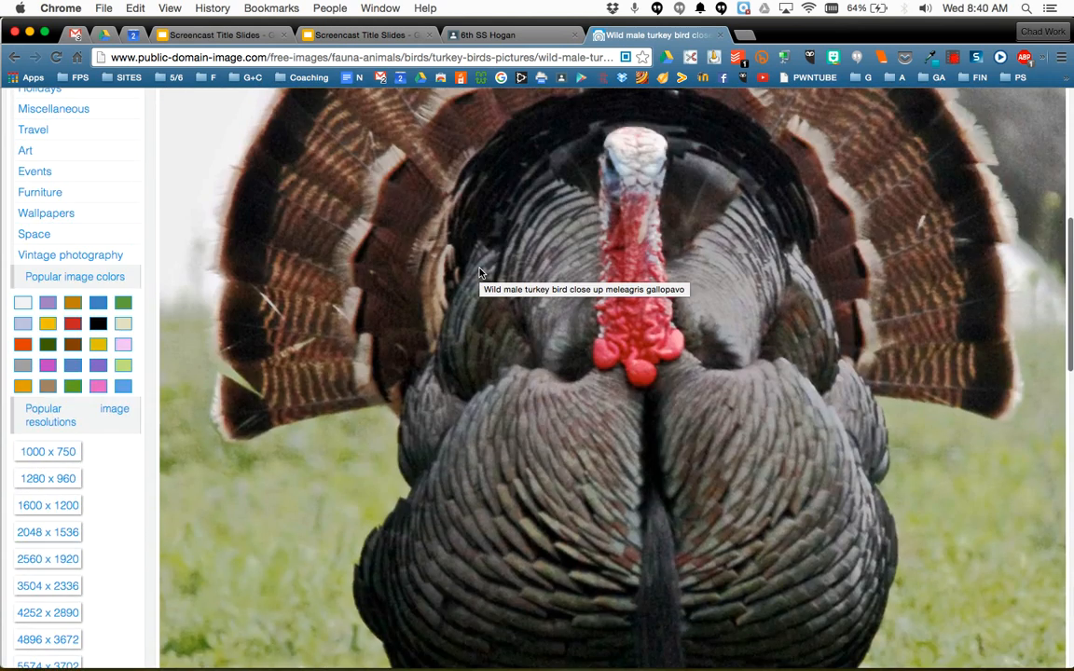
{"action": "scroll", "coordinate": [479, 272], "scroll_direction": "up", "scroll_amount": 2}
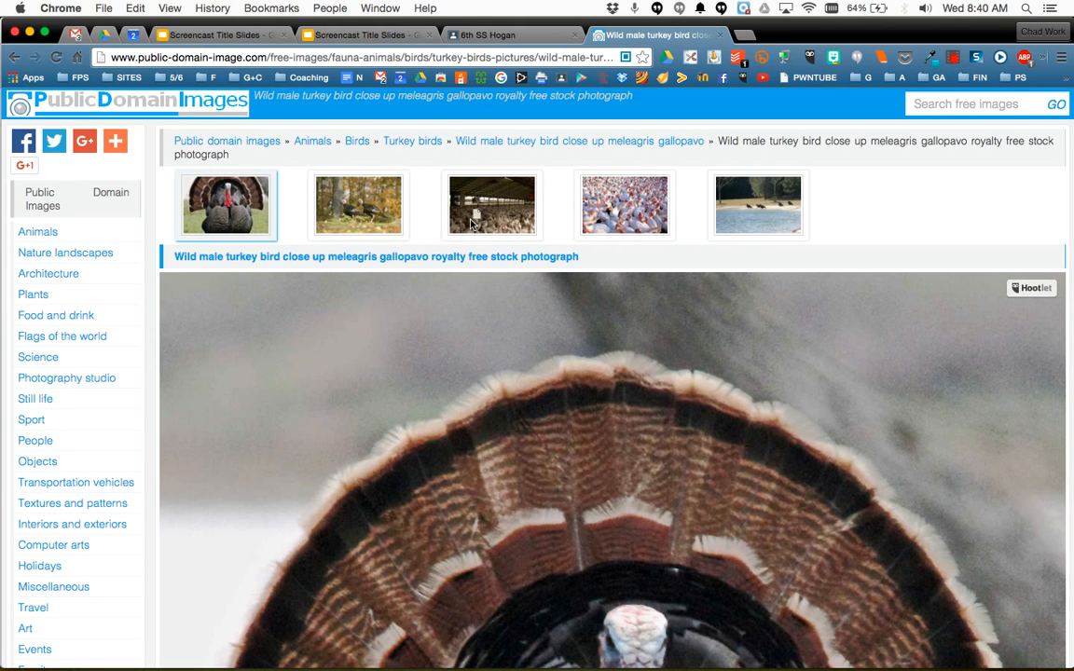
{"action": "left_click_drag", "start_coordinate": [470, 224], "coordinate": [694, 408]}
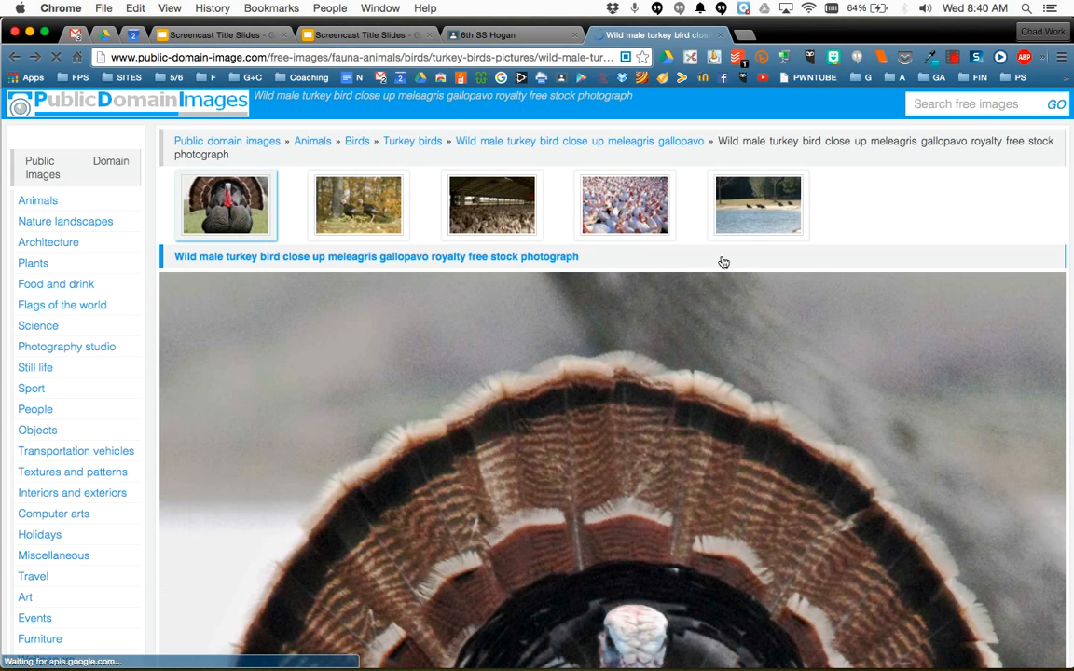
- Go from the EasyBib extension to the EasyBib login page and sign in with Google
{"action": "left_click", "coordinate": [881, 58]}
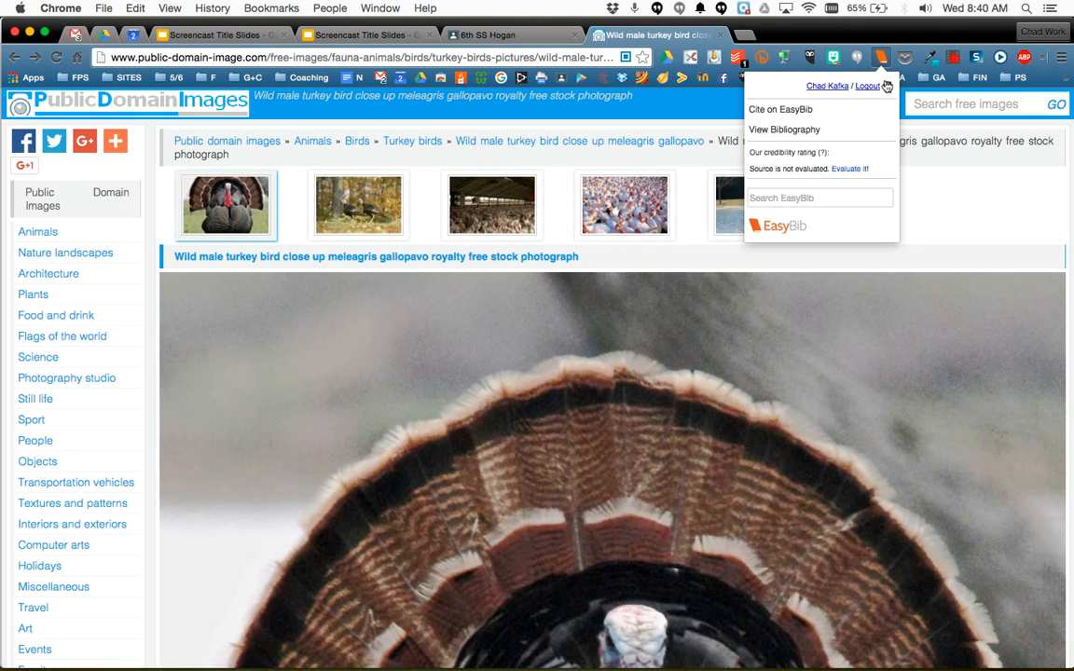
{"action": "left_click", "coordinate": [888, 86]}
{"action": "left_click", "coordinate": [832, 88]}
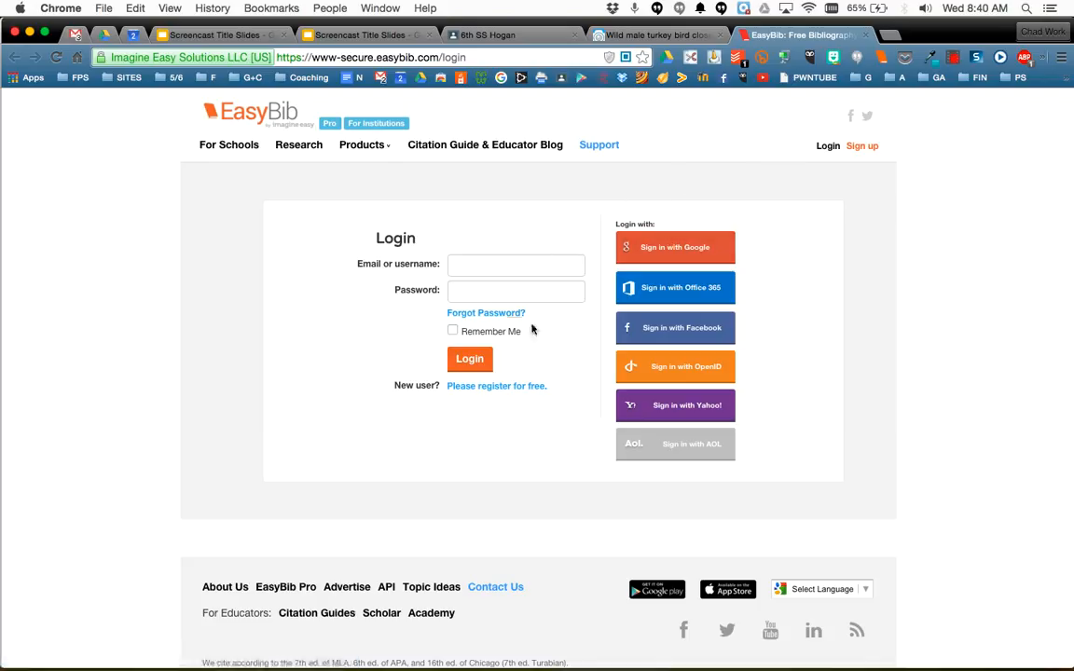
{"action": "left_click", "coordinate": [699, 249]}
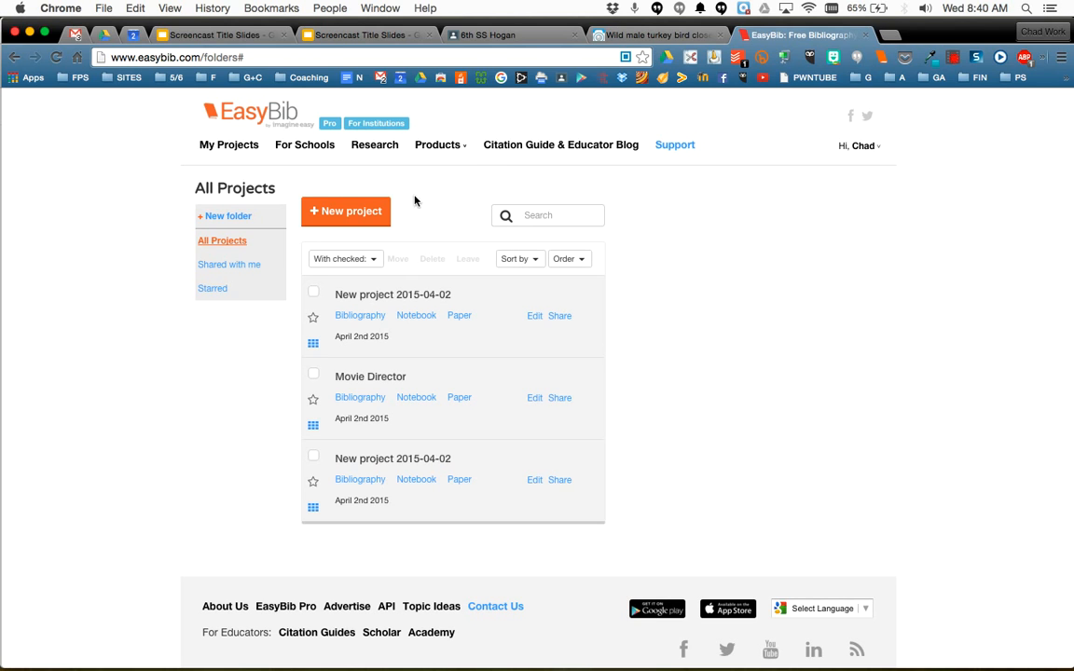
- Start a new EasyBib project and name it Turkey Presentation SS
{"action": "left_click", "coordinate": [347, 213]}
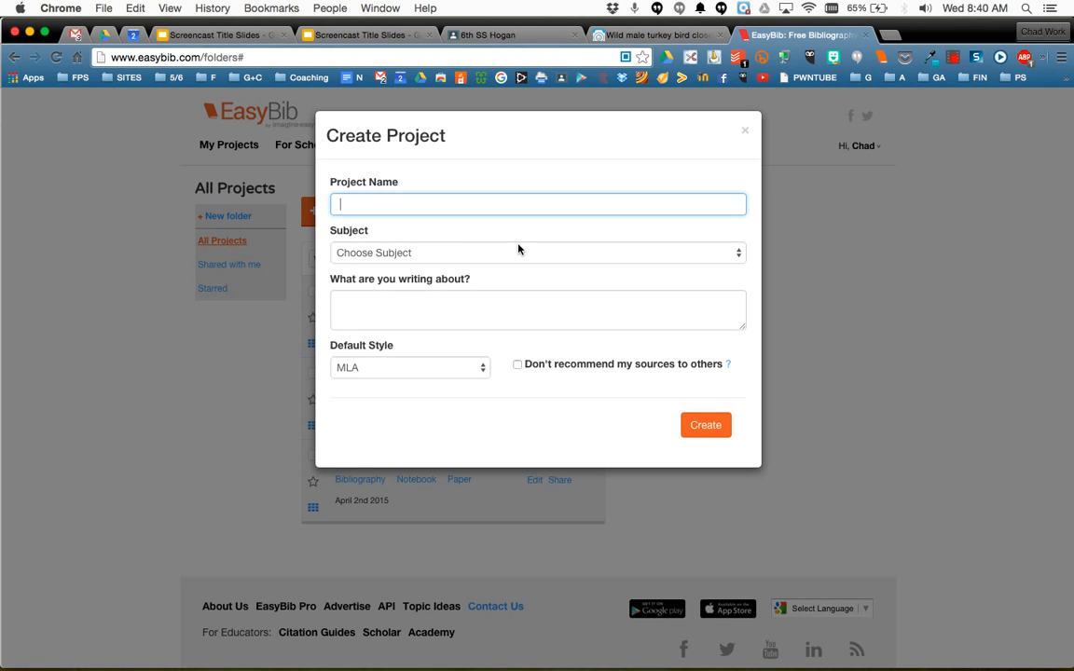
{"action": "type", "text": "Turkey Presentation "}
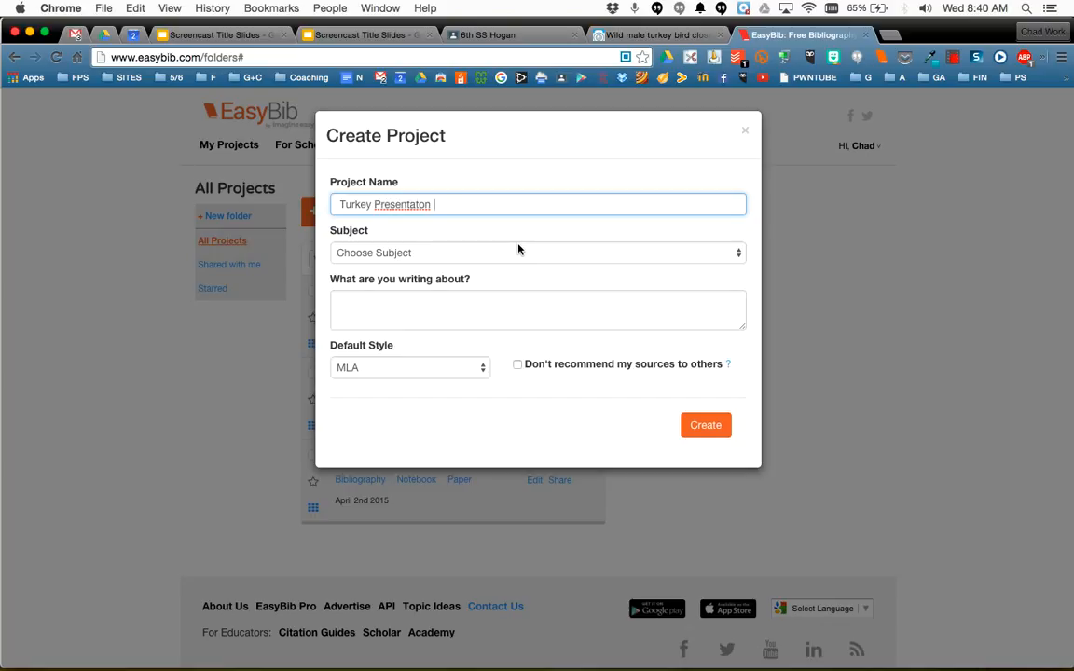
{"action": "type", "text": "SS"}
{"action": "key", "text": "BackSpace"}
{"action": "key", "text": "BackSpace"}
{"action": "key", "text": "BackSpace"}
{"action": "key", "text": "BackSpace"}
{"action": "key", "text": "BackSpace"}
{"action": "type", "text": "ion SS"}
- Set the project's subject to Social Studies, keep the MLA default style, and create the project
{"action": "left_click", "coordinate": [427, 252]}
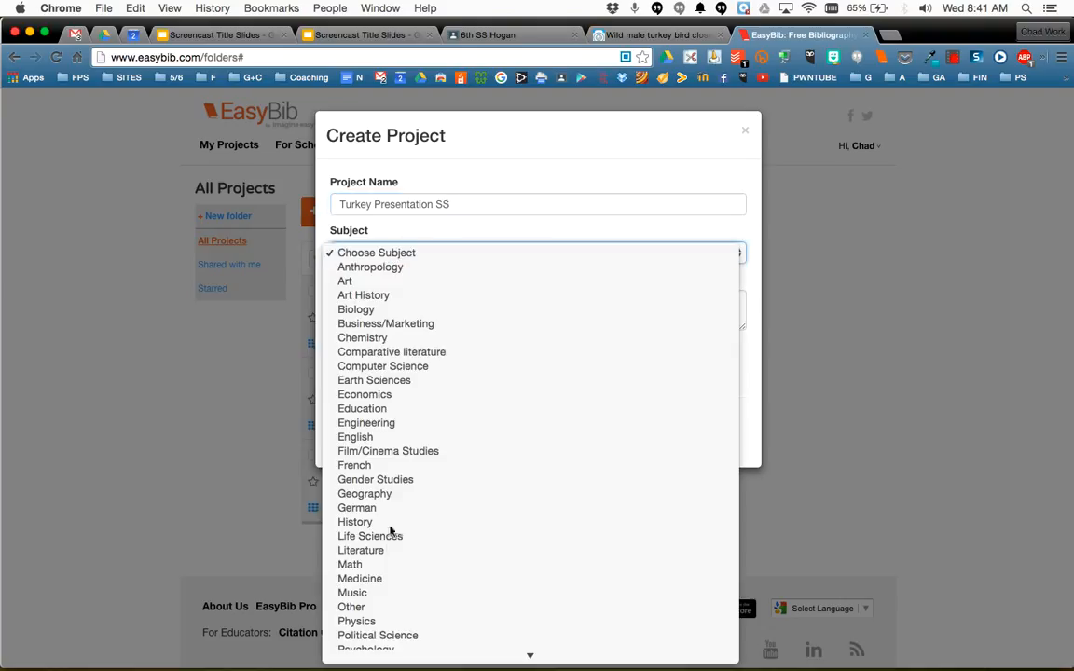
{"action": "left_click", "coordinate": [384, 612]}
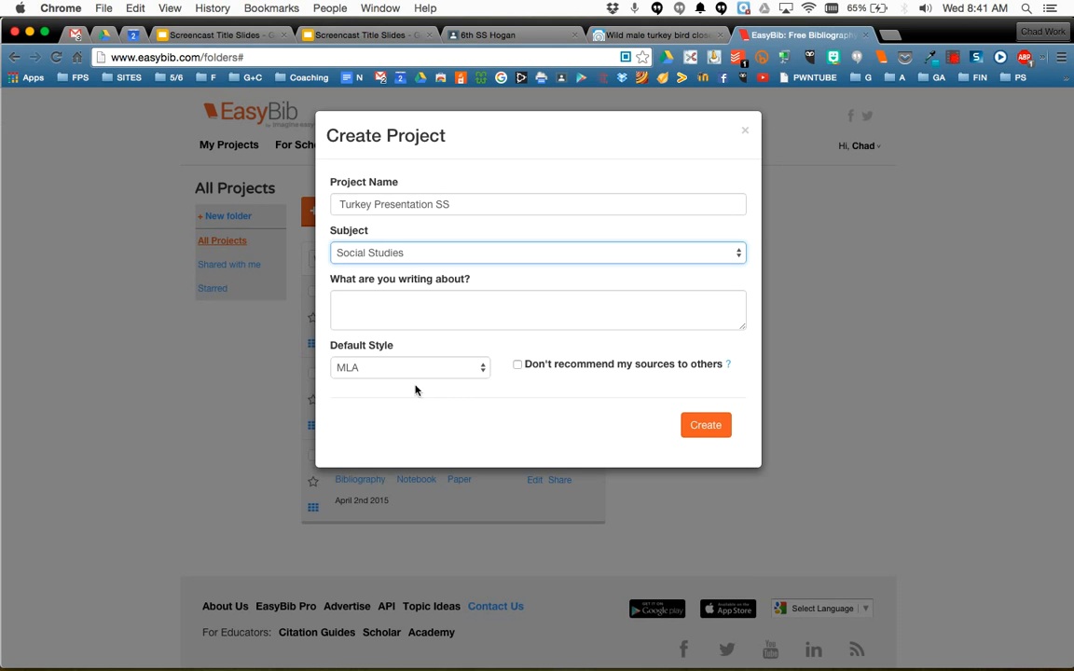
{"action": "left_click", "coordinate": [706, 427]}
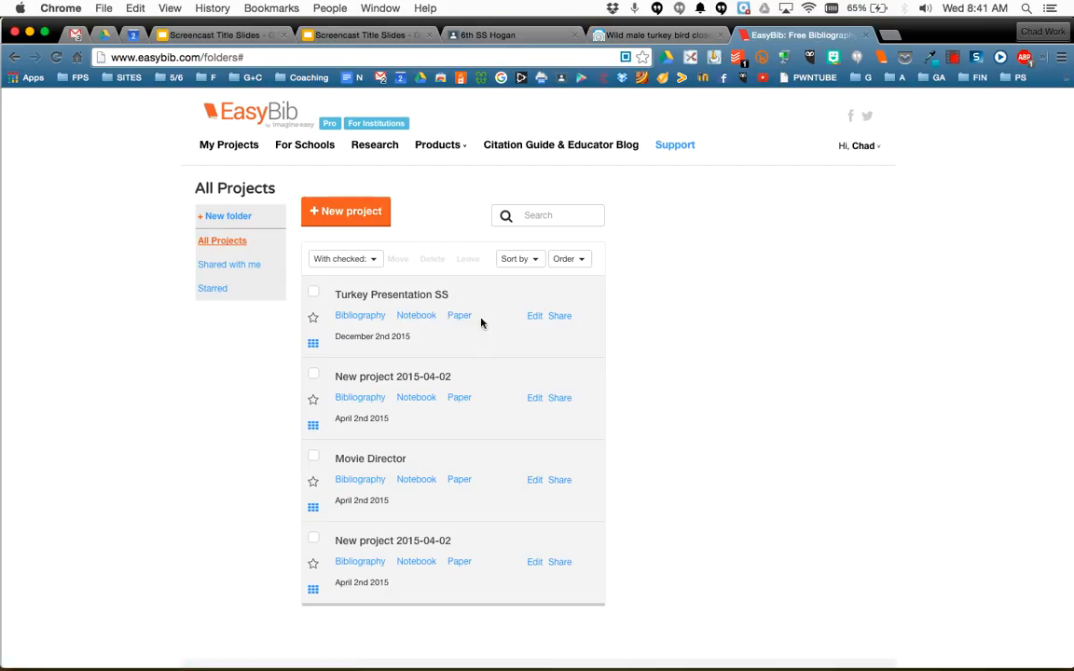
- Back on the turkey image page, refresh the EasyBib extension and select the Turkey Presentation SS project in it
{"action": "left_click", "coordinate": [654, 35]}
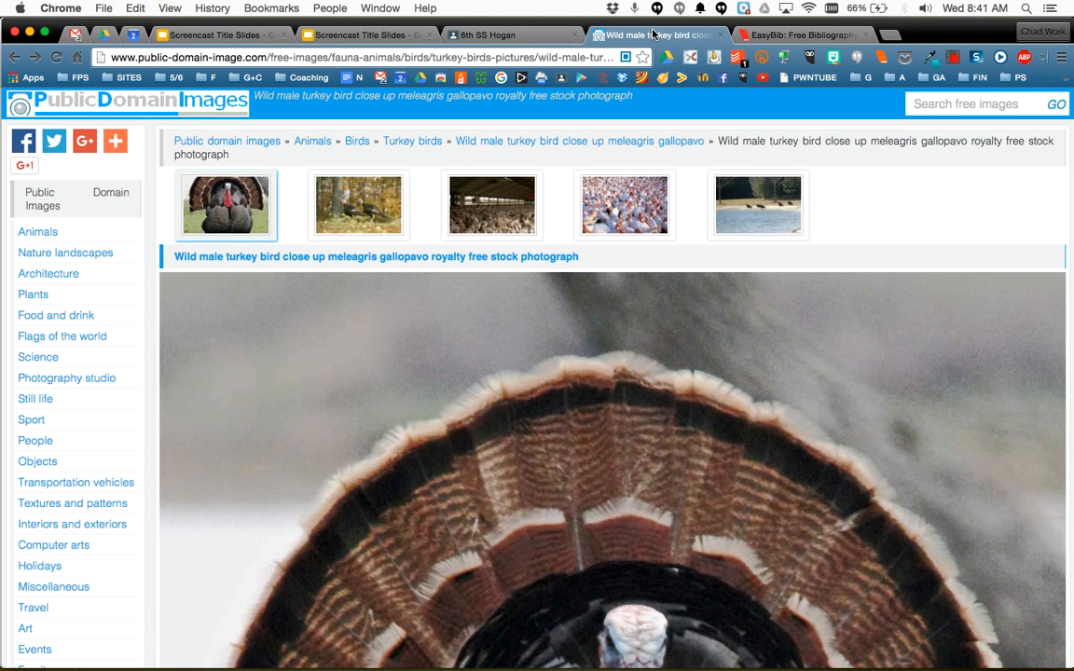
{"action": "left_click", "coordinate": [882, 58]}
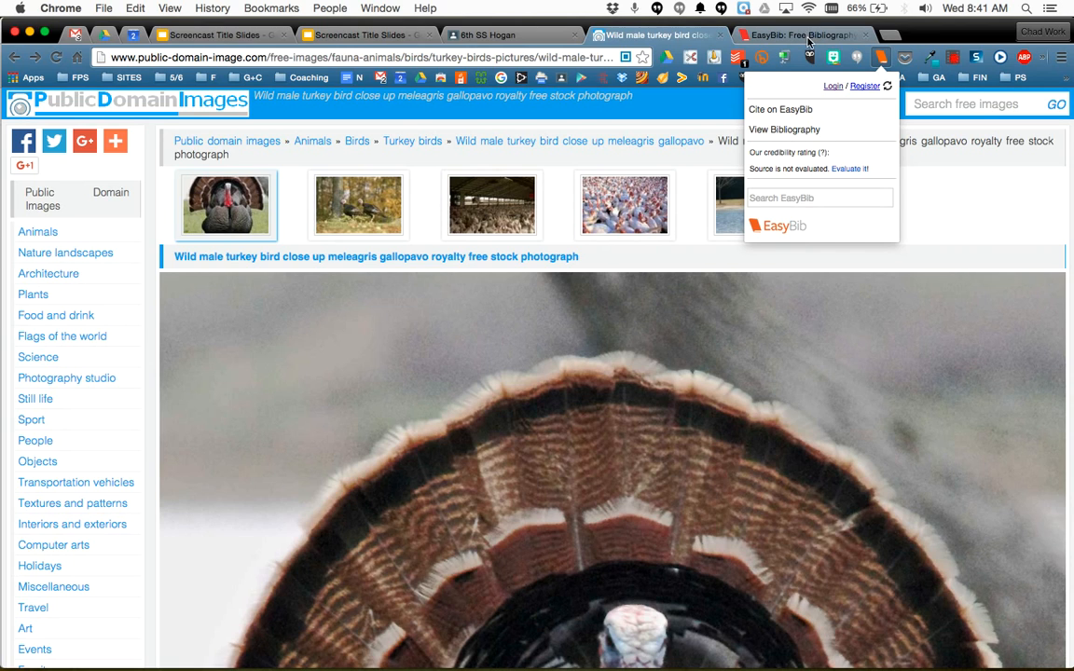
{"action": "left_click", "coordinate": [888, 86]}
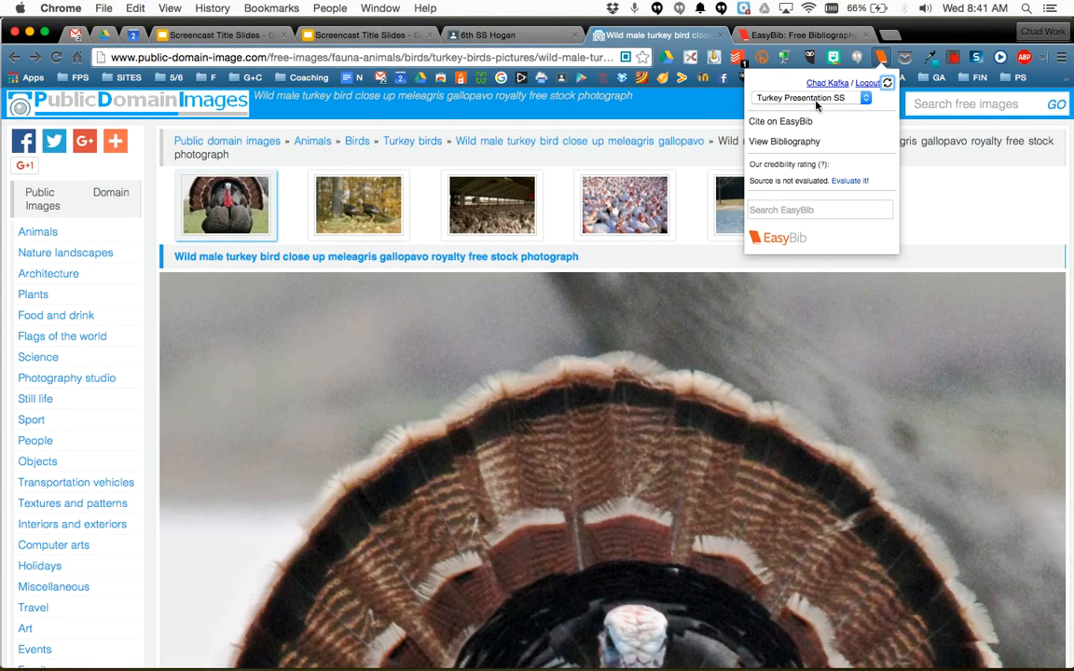
{"action": "left_click", "coordinate": [861, 99]}
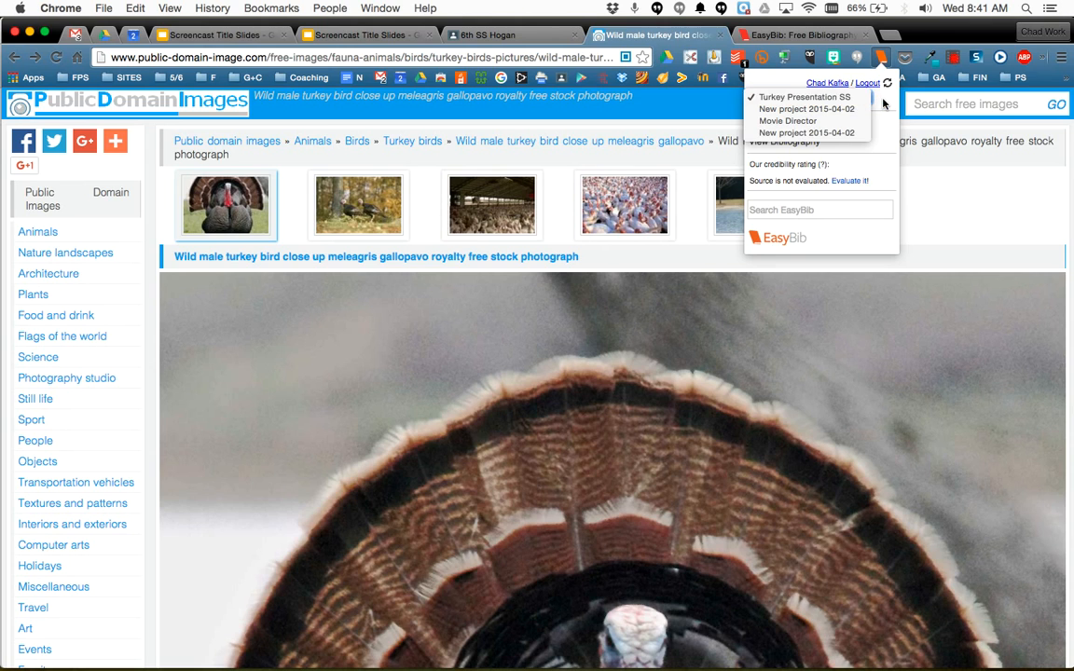
{"action": "left_click", "coordinate": [797, 97]}
{"action": "left_click", "coordinate": [925, 179]}
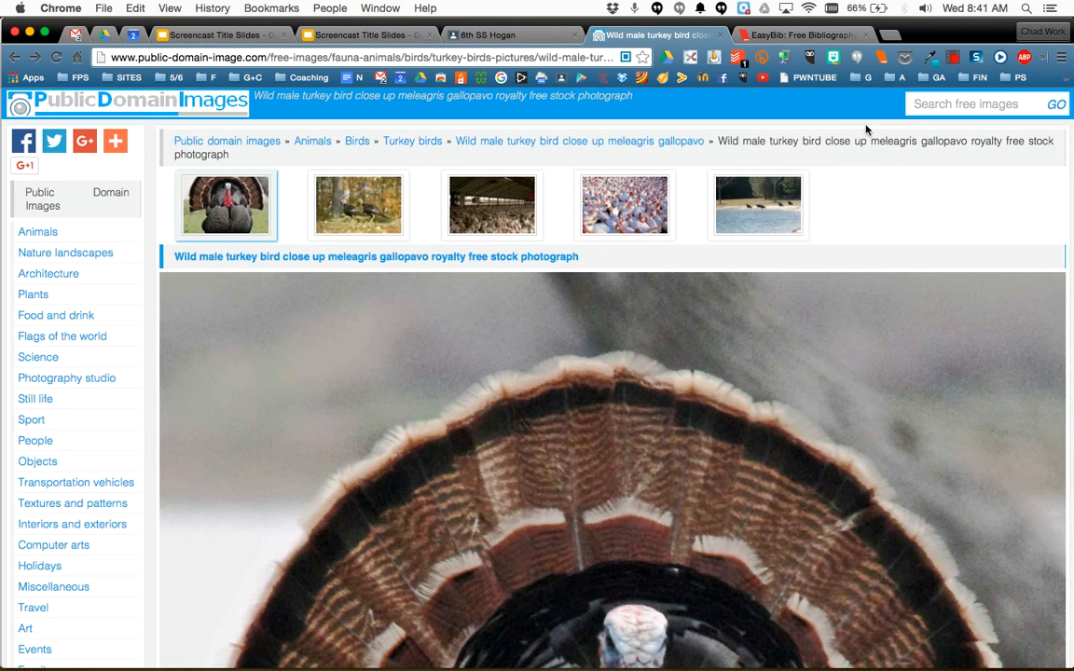
{"action": "left_click", "coordinate": [879, 57]}
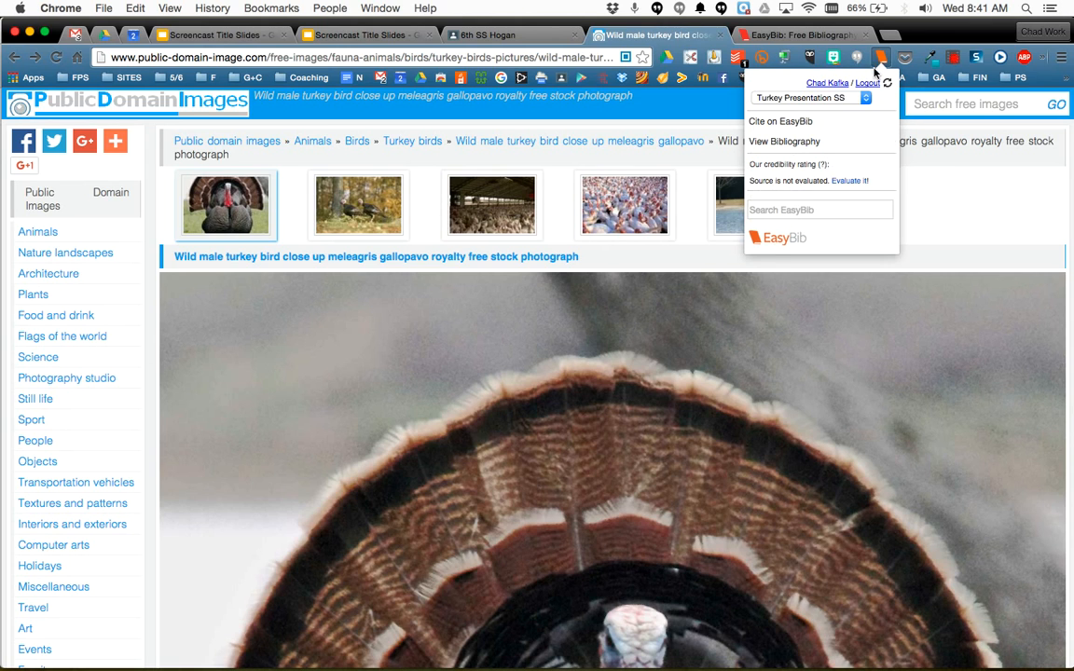
{"action": "left_click", "coordinate": [813, 99]}
{"action": "left_click", "coordinate": [814, 99]}
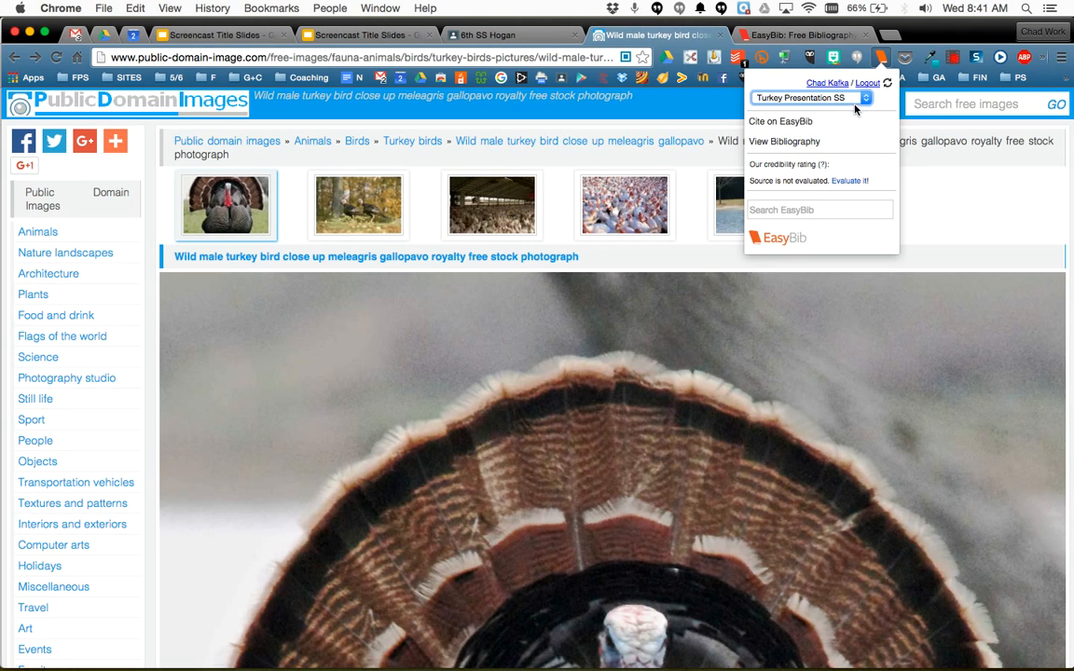
- Cite the turkey image page on EasyBib and change the citation's source type to Digital image
{"action": "left_click", "coordinate": [777, 125]}
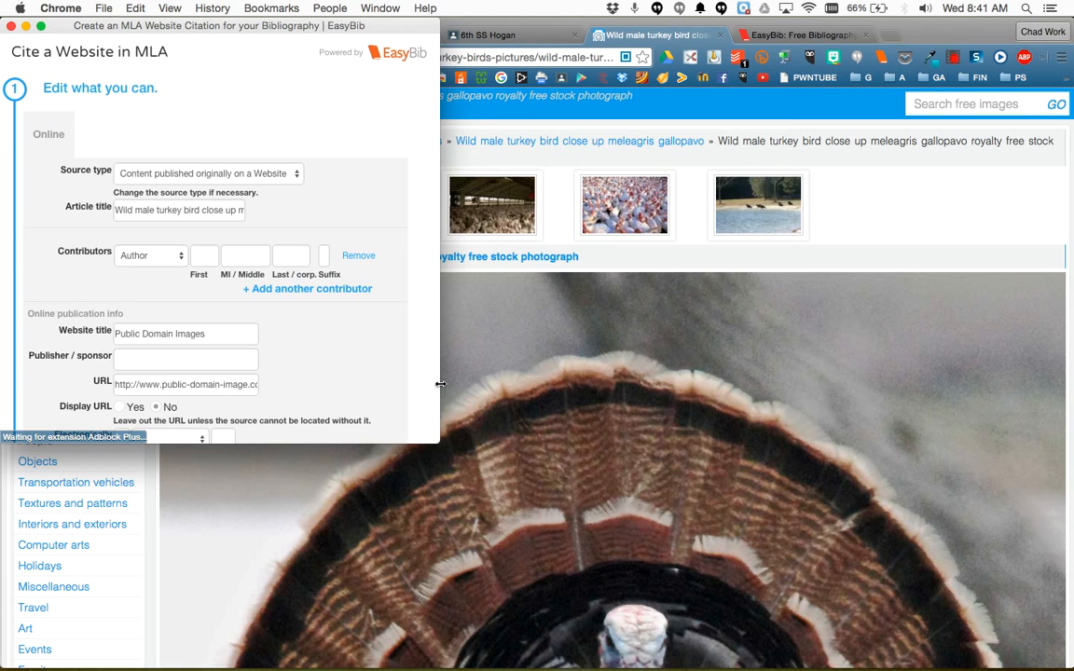
{"action": "left_click_drag", "start_coordinate": [486, 388], "coordinate": [501, 388]}
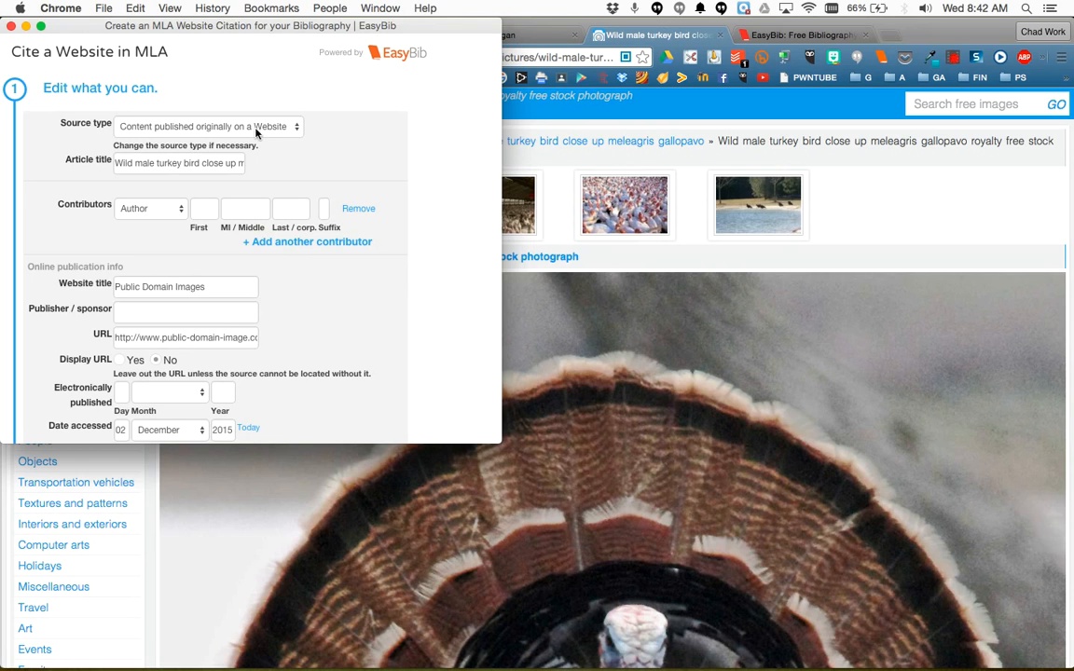
{"action": "left_click", "coordinate": [282, 132]}
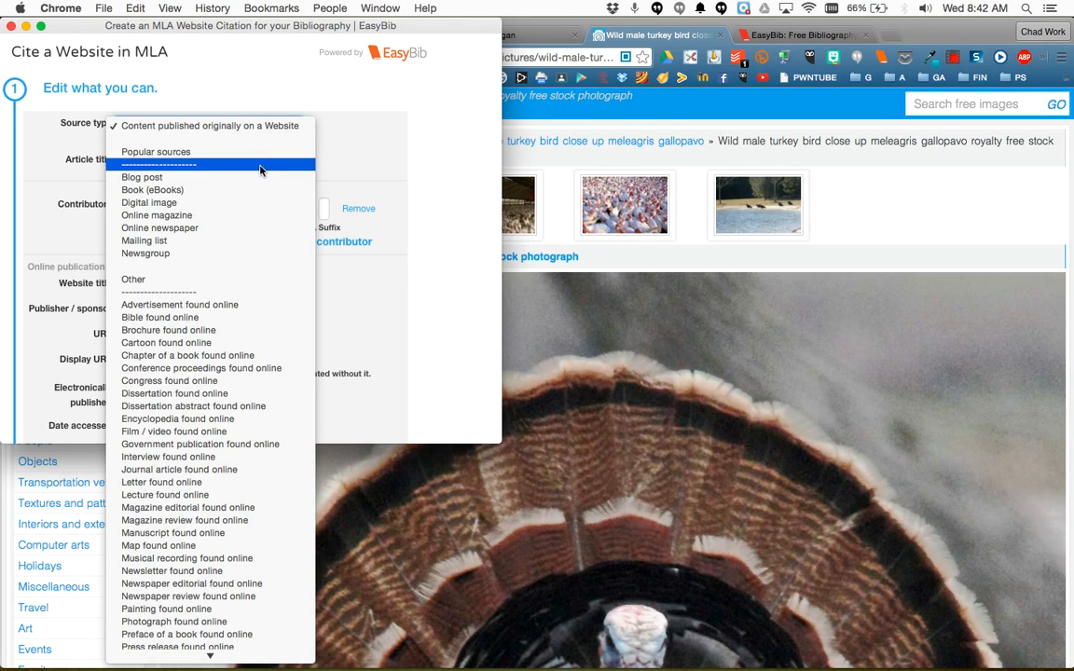
{"action": "left_click", "coordinate": [166, 204]}
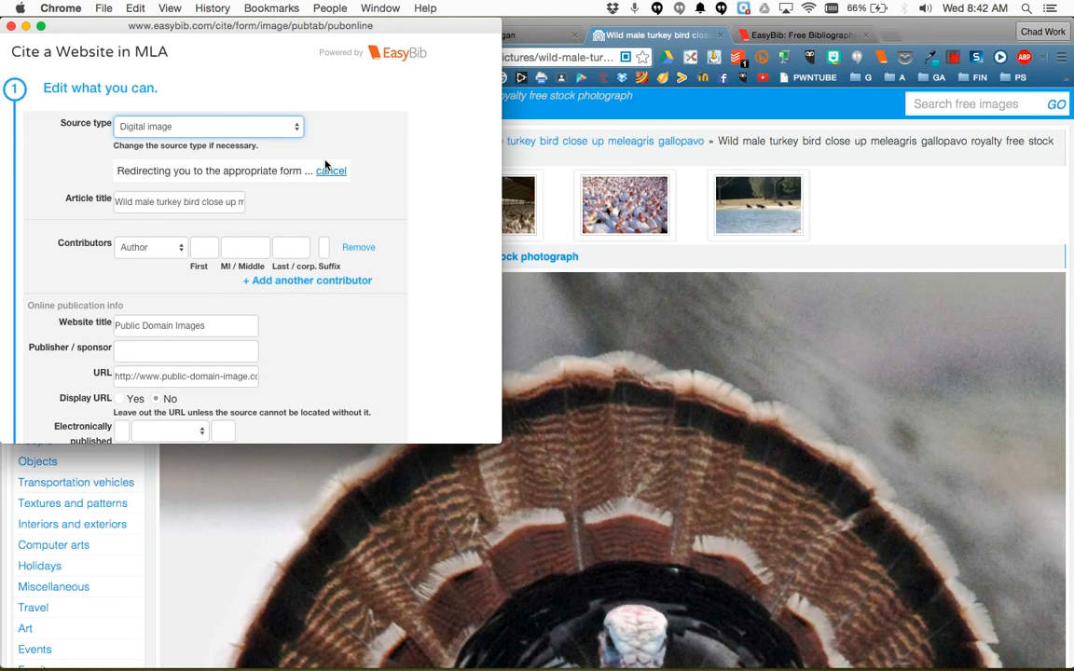
- Find the image author in the page's image info and enter the author's first and last name as the citation's contributor
{"action": "scroll", "coordinate": [125, 276], "scroll_direction": "down", "scroll_amount": 3}
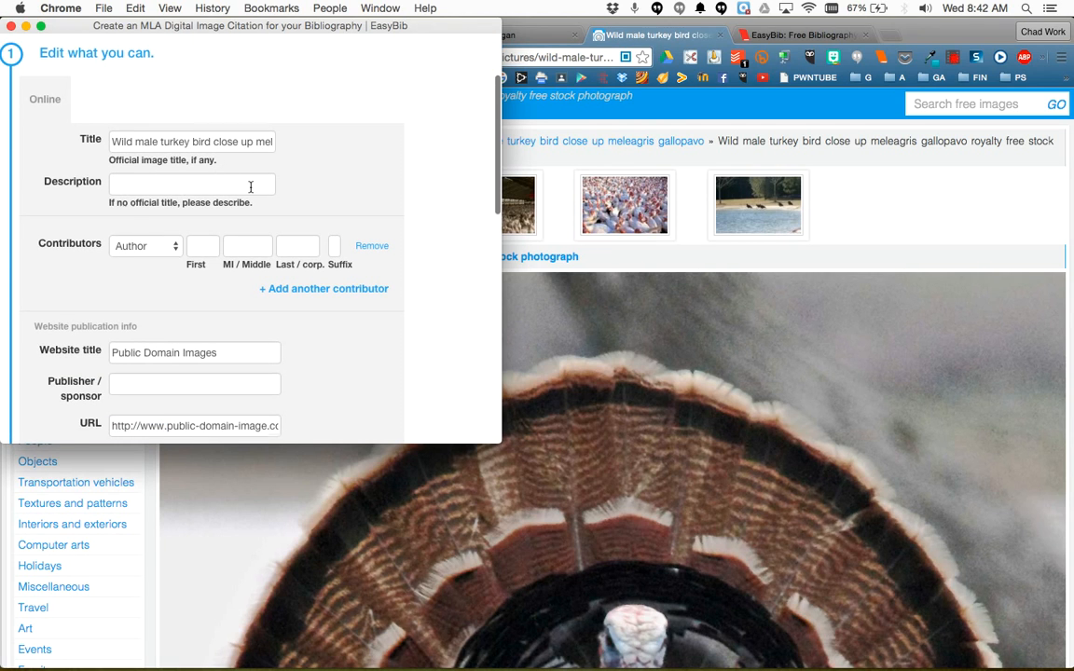
{"action": "scroll", "coordinate": [250, 188], "scroll_direction": "down", "scroll_amount": 2}
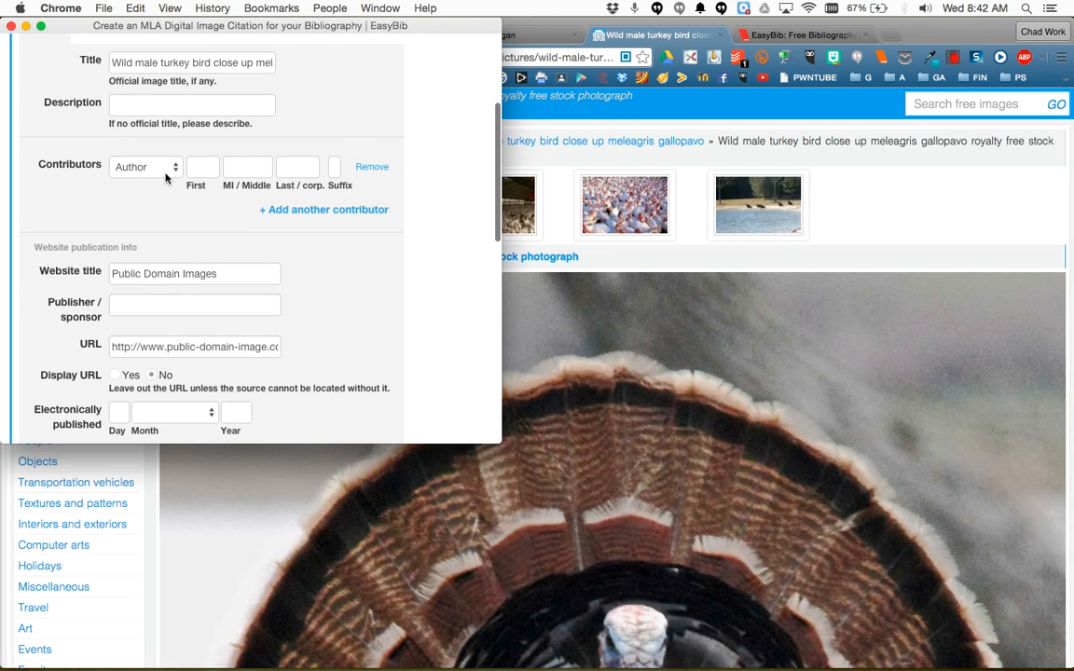
{"action": "scroll", "coordinate": [570, 325], "scroll_direction": "down", "scroll_amount": 1}
{"action": "scroll", "coordinate": [570, 326], "scroll_direction": "down", "scroll_amount": 10}
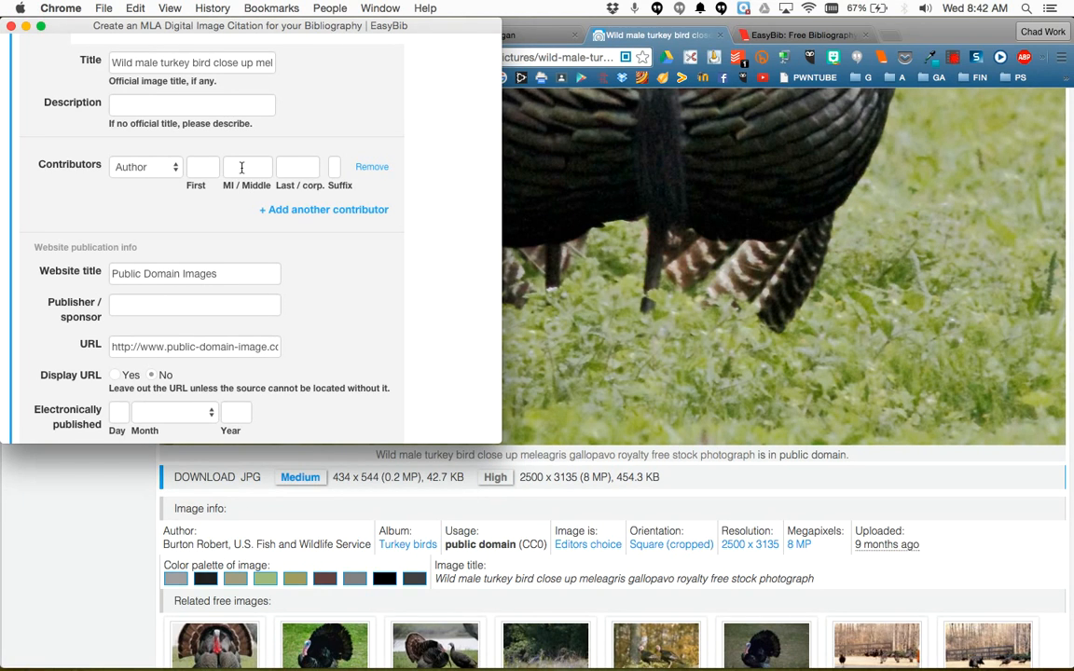
{"action": "left_click", "coordinate": [197, 175]}
{"action": "type", "text": "Robert"}
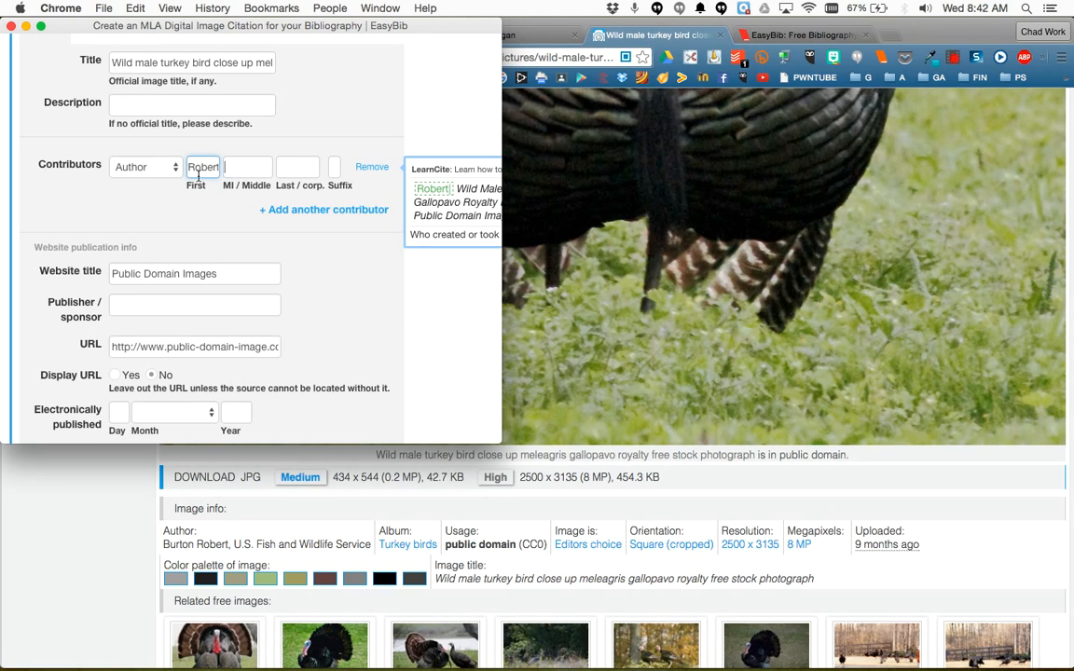
{"action": "key", "text": "Tab"}
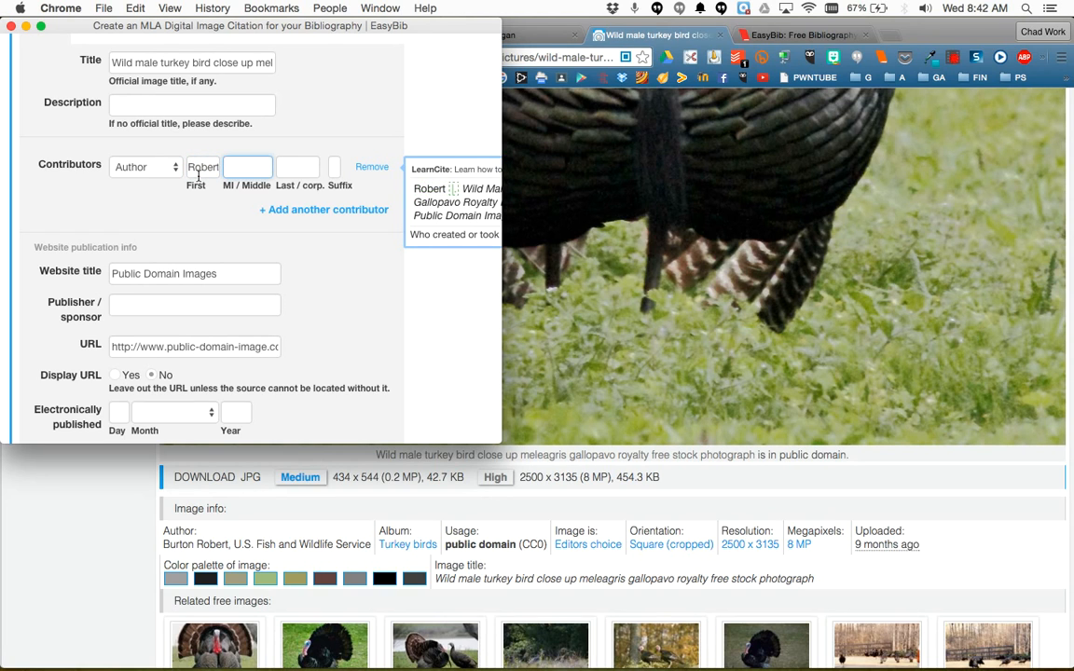
{"action": "key", "text": "Tab"}
{"action": "type", "text": "Bo"}
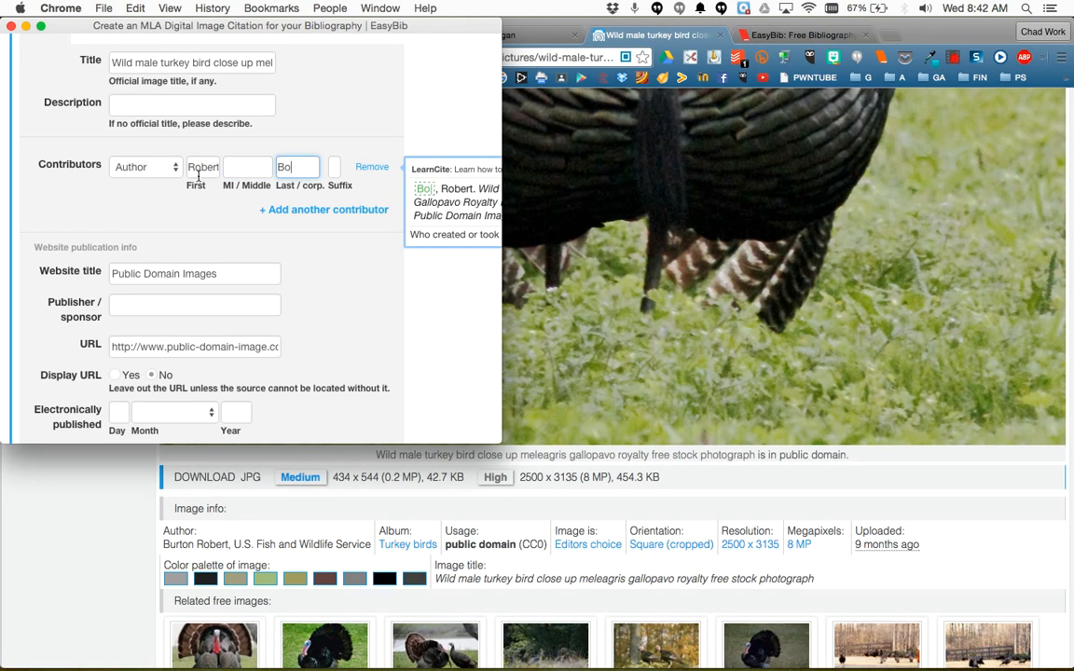
{"action": "key", "text": "BackSpace"}
{"action": "type", "text": "urton"}
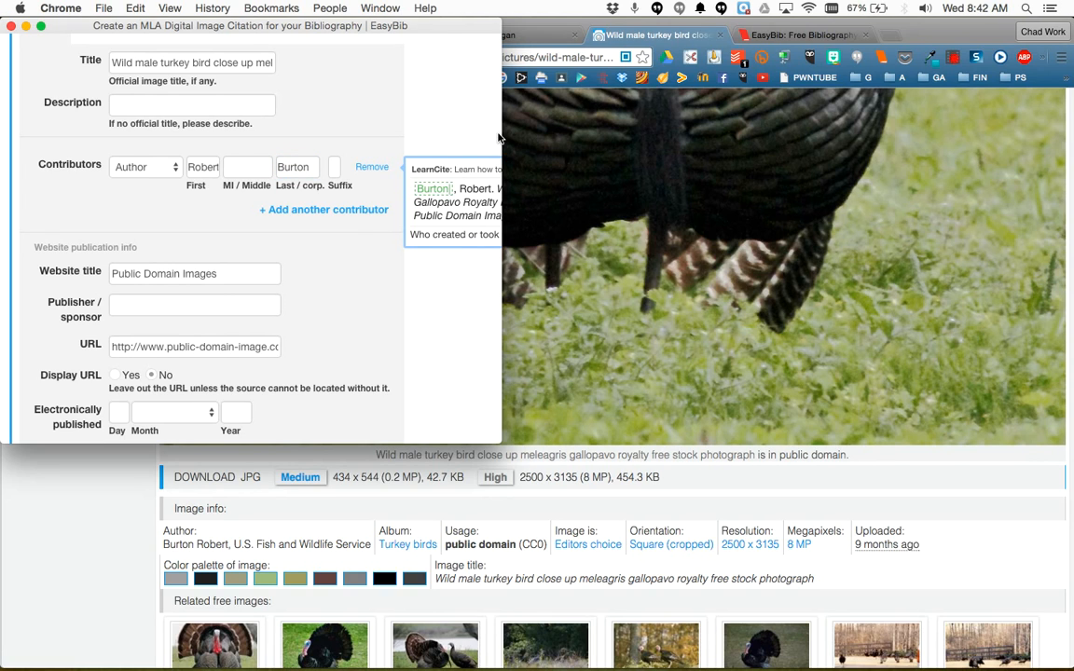
- Widen the citation window to fit the LearnCite preview and review the website publication info fields
{"action": "left_click_drag", "start_coordinate": [706, 130], "coordinate": [700, 130]}
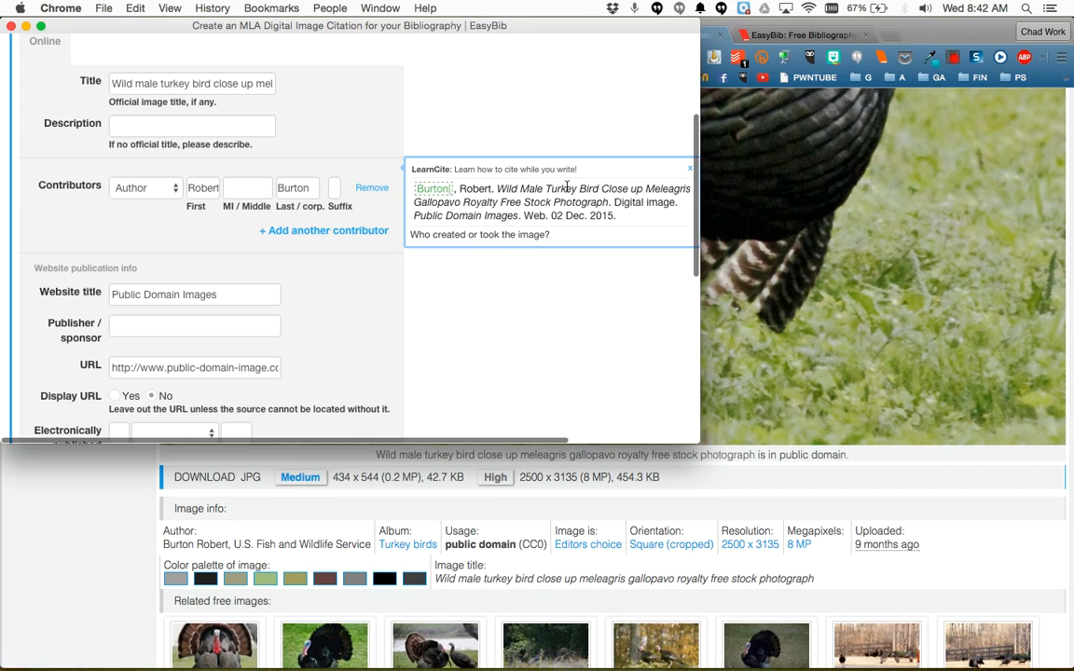
{"action": "scroll", "coordinate": [172, 260], "scroll_direction": "down", "scroll_amount": 1}
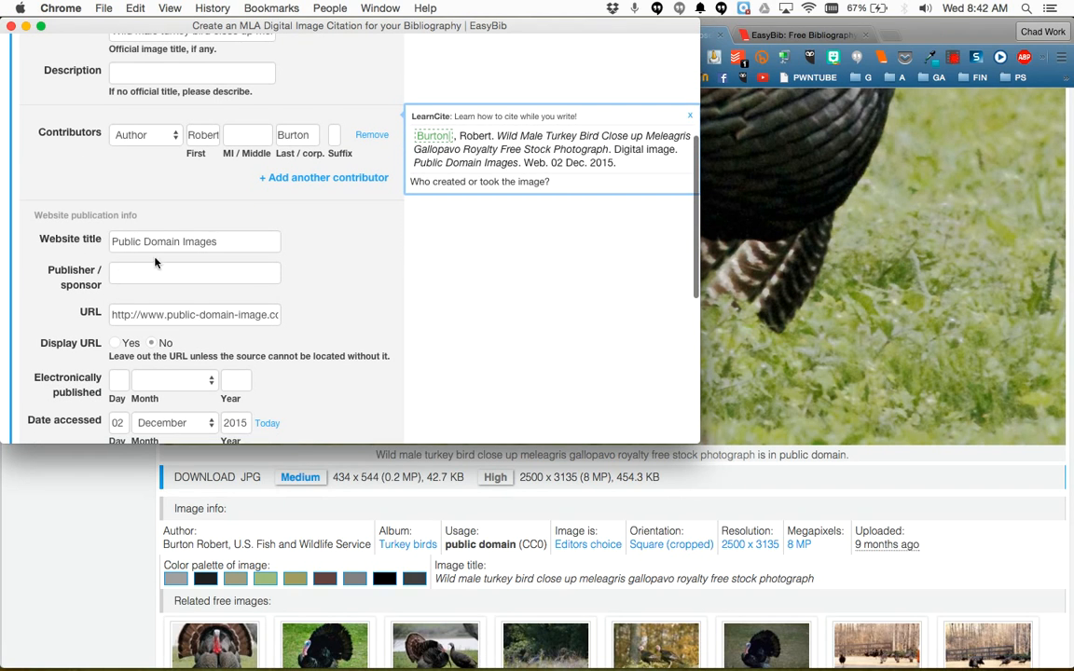
{"action": "scroll", "coordinate": [112, 261], "scroll_direction": "down", "scroll_amount": 1}
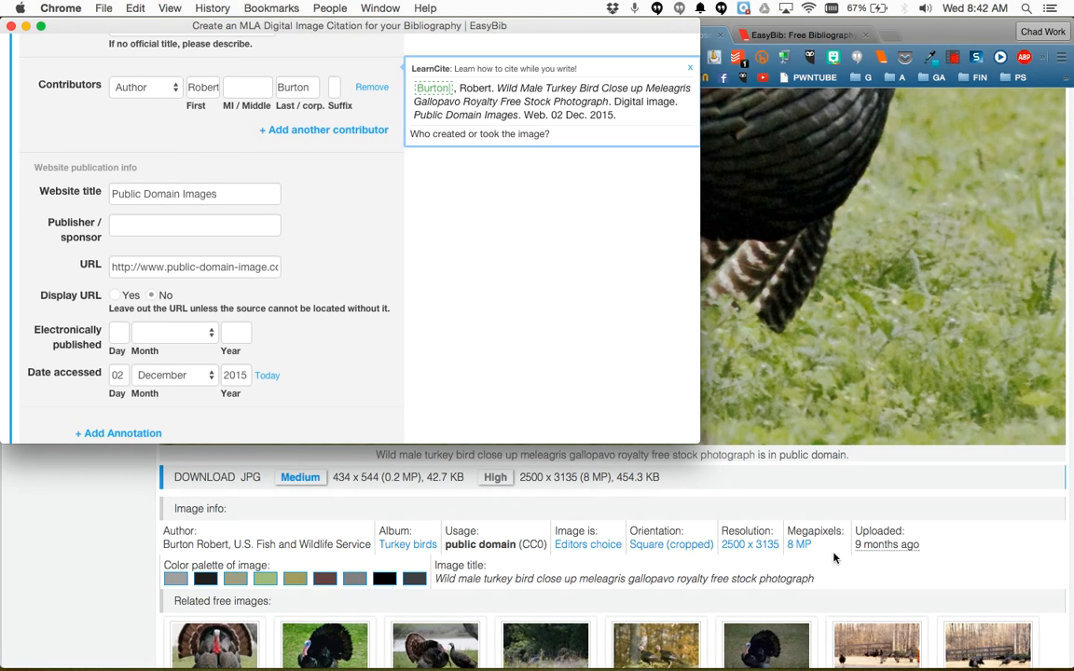
- Set the digital image citation to display its URL
{"action": "scroll", "coordinate": [131, 223], "scroll_direction": "down", "scroll_amount": 2}
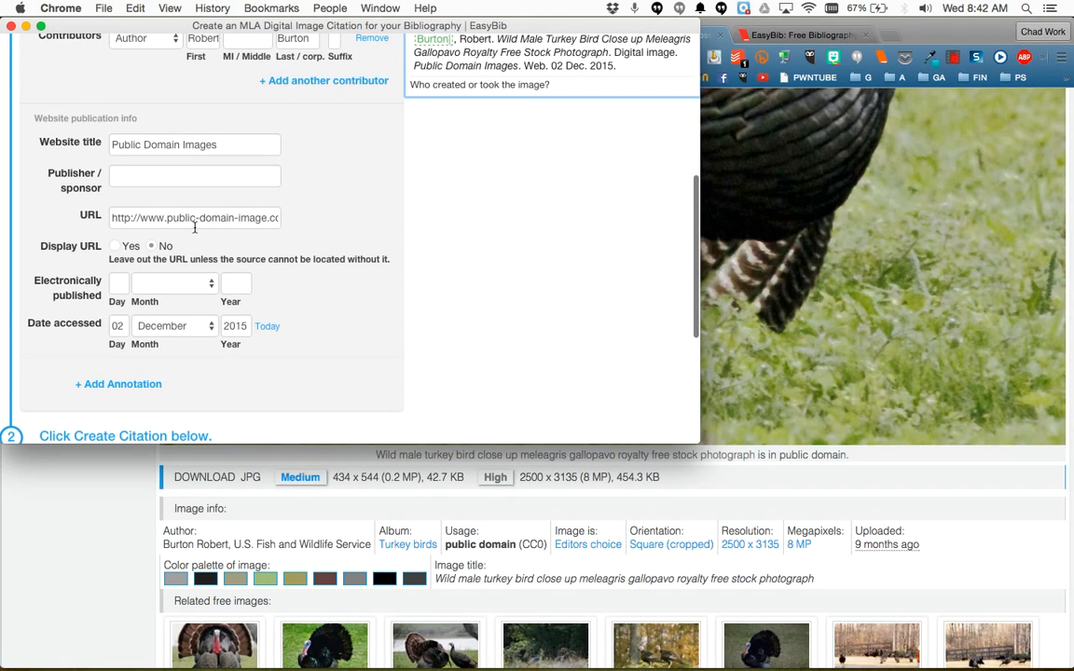
{"action": "scroll", "coordinate": [191, 226], "scroll_direction": "down", "scroll_amount": 2}
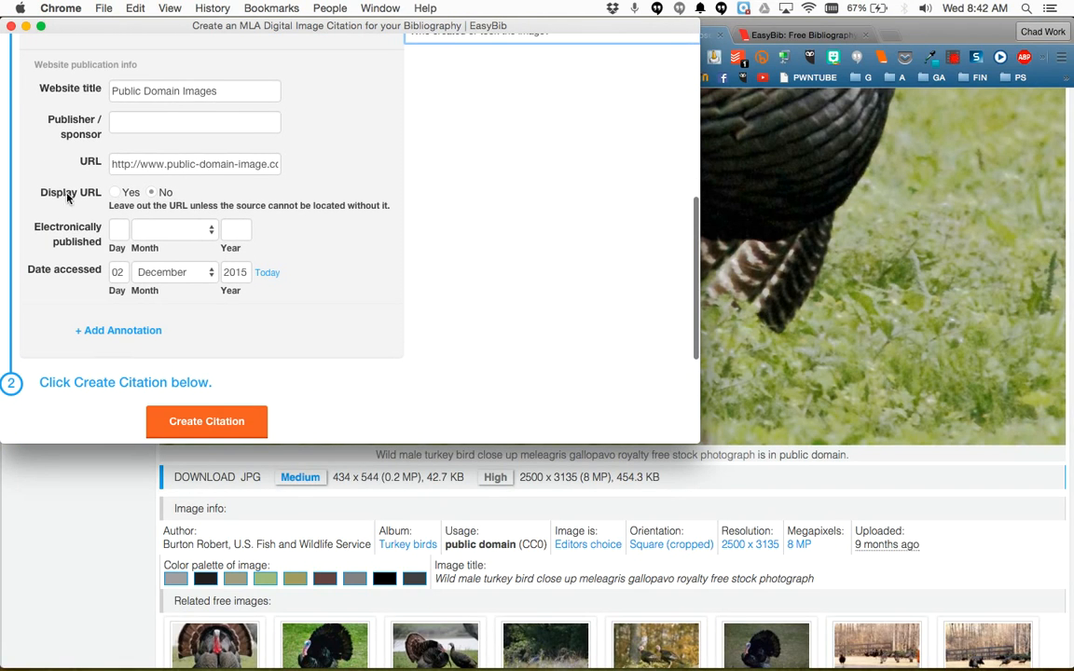
{"action": "left_click", "coordinate": [118, 193]}
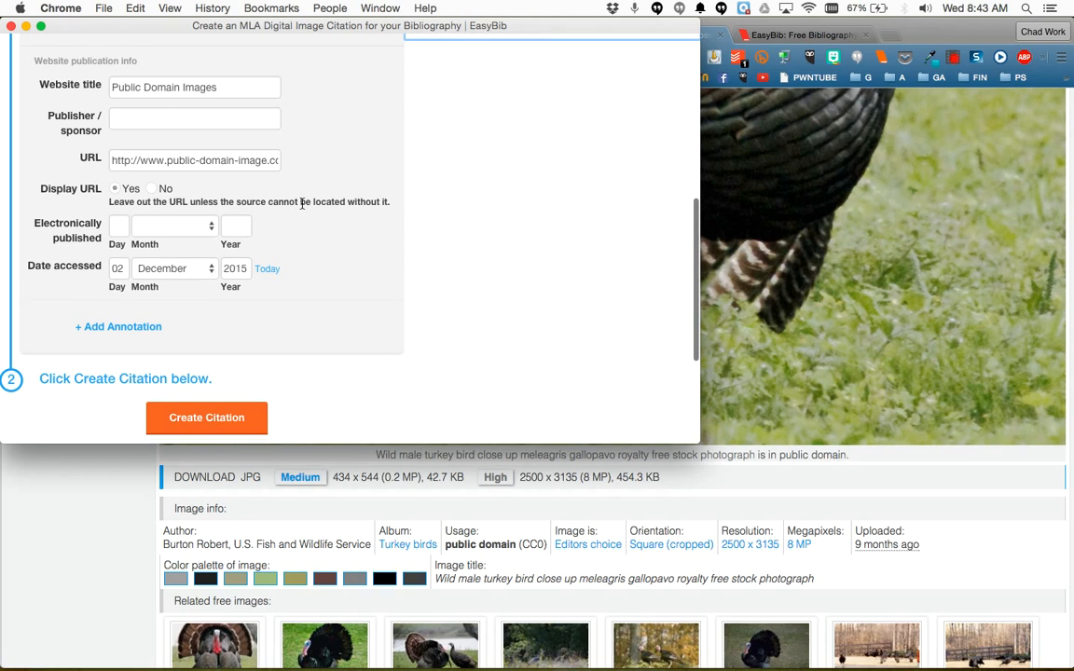
- Set the citation's electronic publication date to March 2015
{"action": "scroll", "coordinate": [151, 183], "scroll_direction": "down", "scroll_amount": 1}
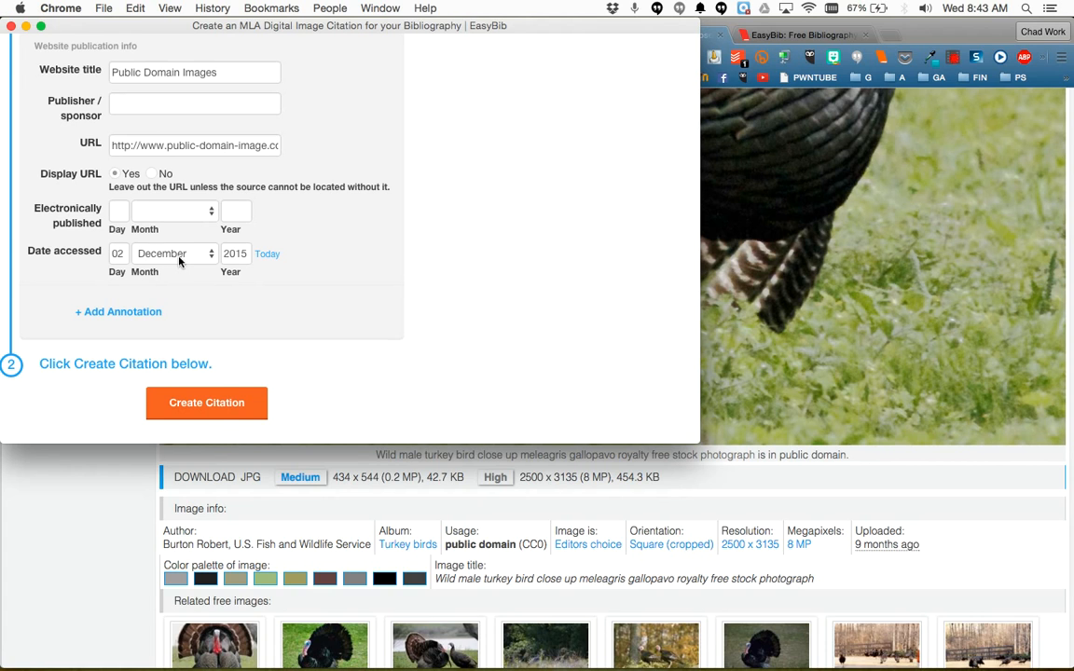
{"action": "left_click", "coordinate": [157, 210]}
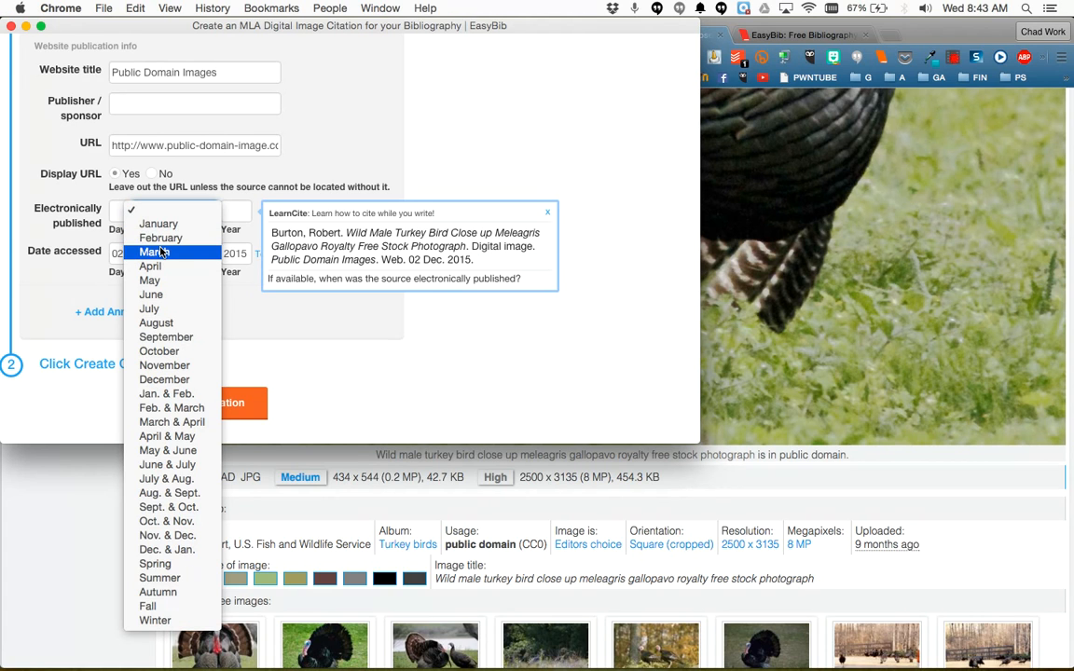
{"action": "left_click", "coordinate": [162, 252]}
{"action": "left_click", "coordinate": [228, 211]}
{"action": "type", "text": "2015"}
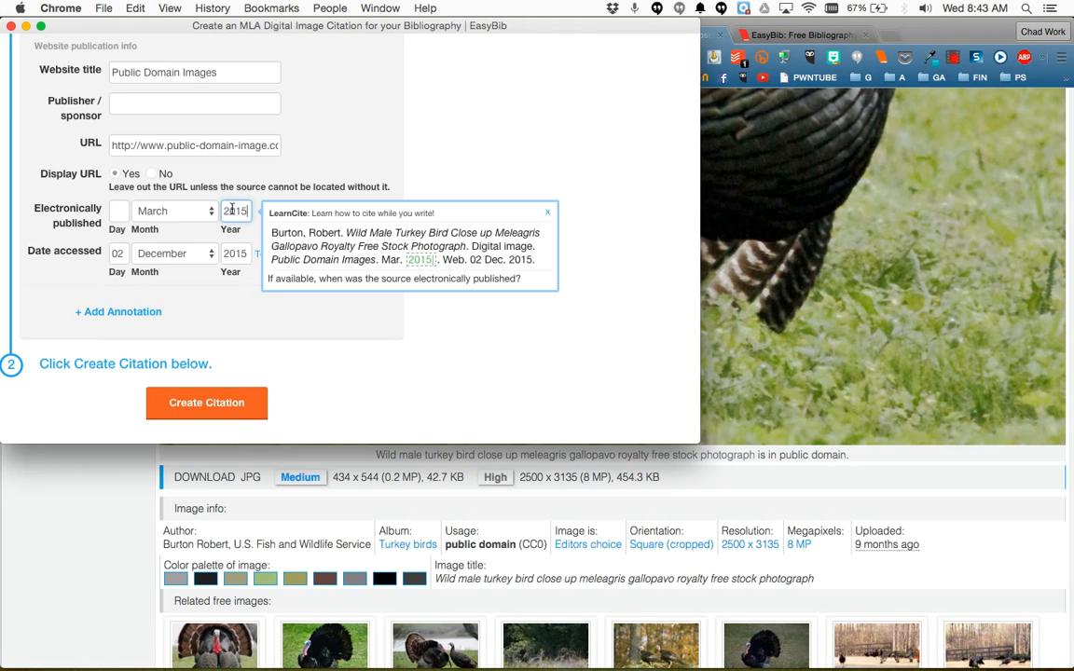
{"action": "left_click", "coordinate": [377, 180]}
- Create the turkey image citation and copy the finished citation text
{"action": "left_click", "coordinate": [207, 400]}
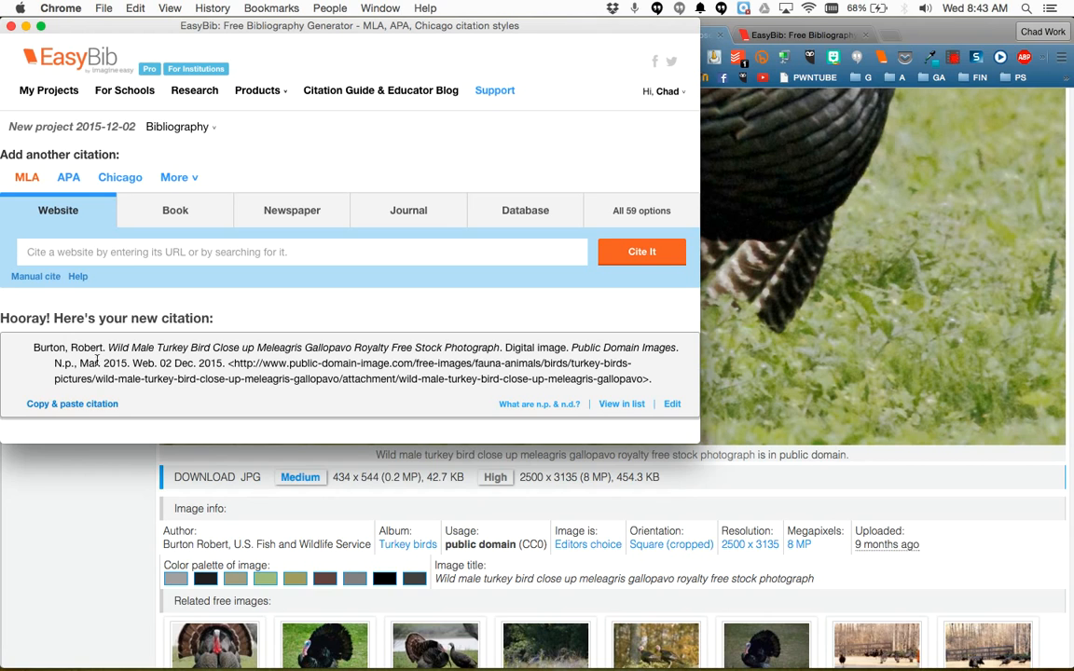
{"action": "left_click_drag", "start_coordinate": [33, 350], "coordinate": [657, 382]}
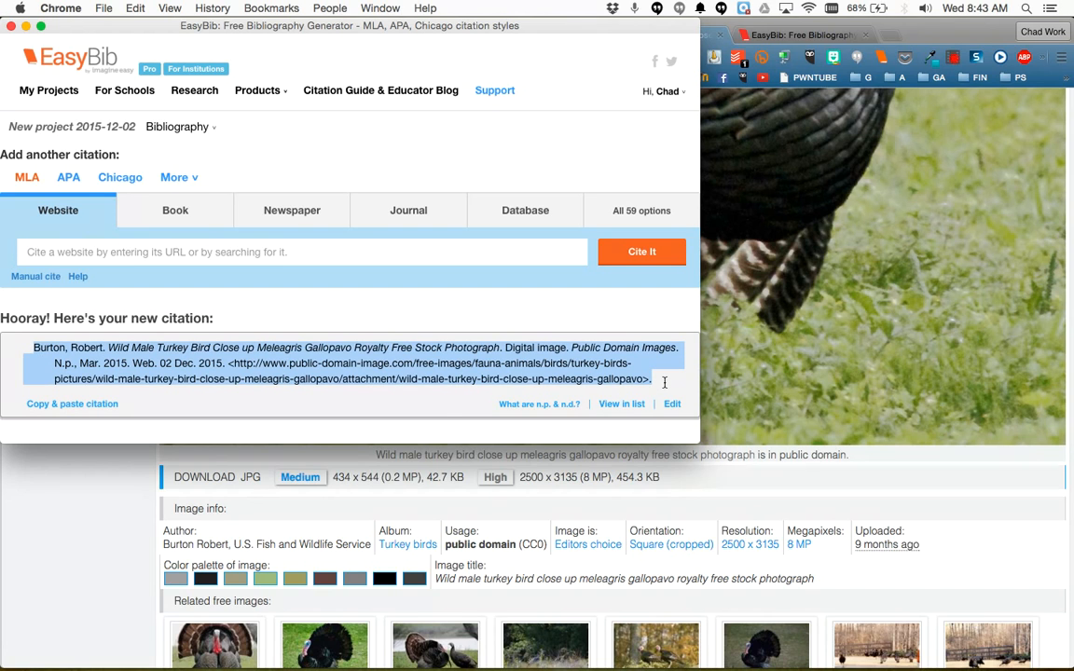
{"action": "left_click", "coordinate": [83, 407]}
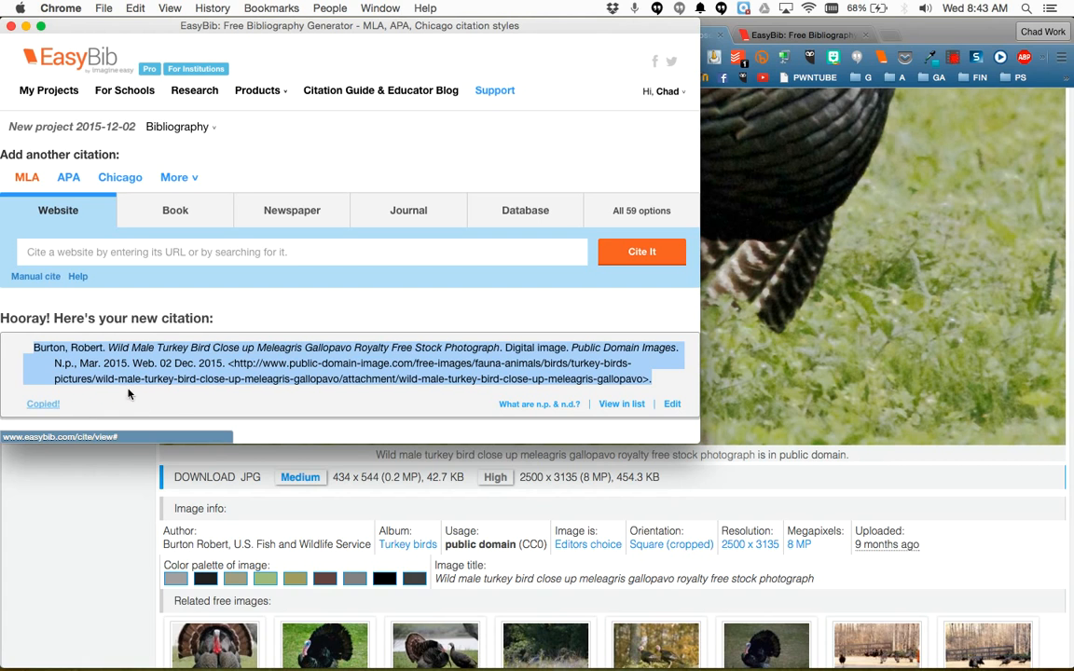
- Check off the new turkey citation in the bibliography list and check which project it was saved to
{"action": "scroll", "coordinate": [175, 373], "scroll_direction": "down", "scroll_amount": 3}
{"action": "scroll", "coordinate": [420, 359], "scroll_direction": "down", "scroll_amount": 2}
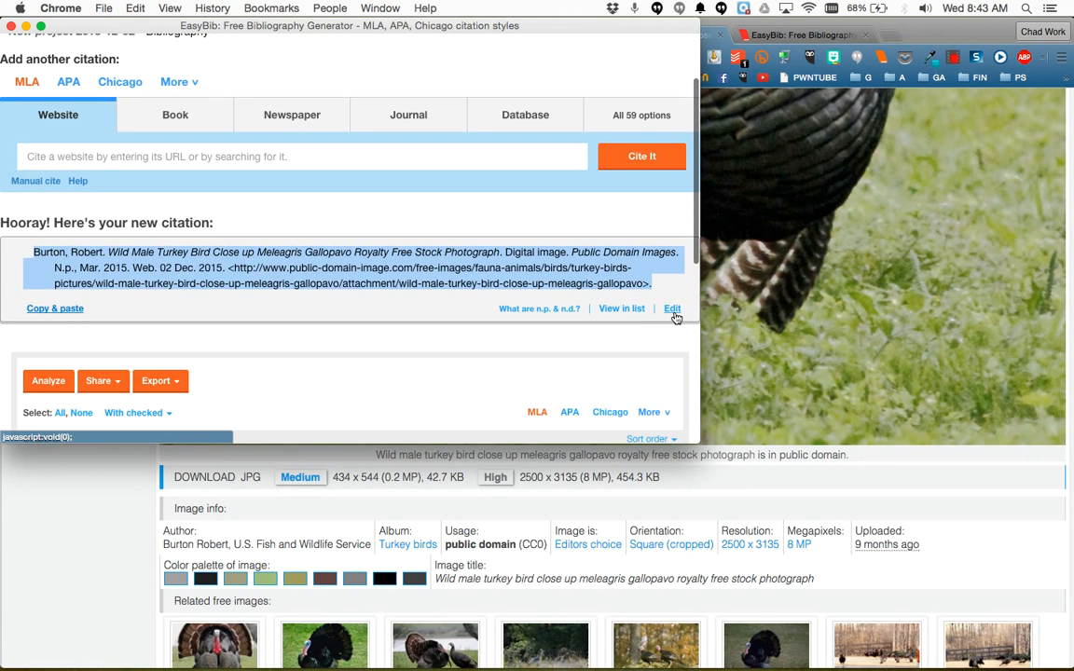
{"action": "scroll", "coordinate": [674, 311], "scroll_direction": "down", "scroll_amount": 10}
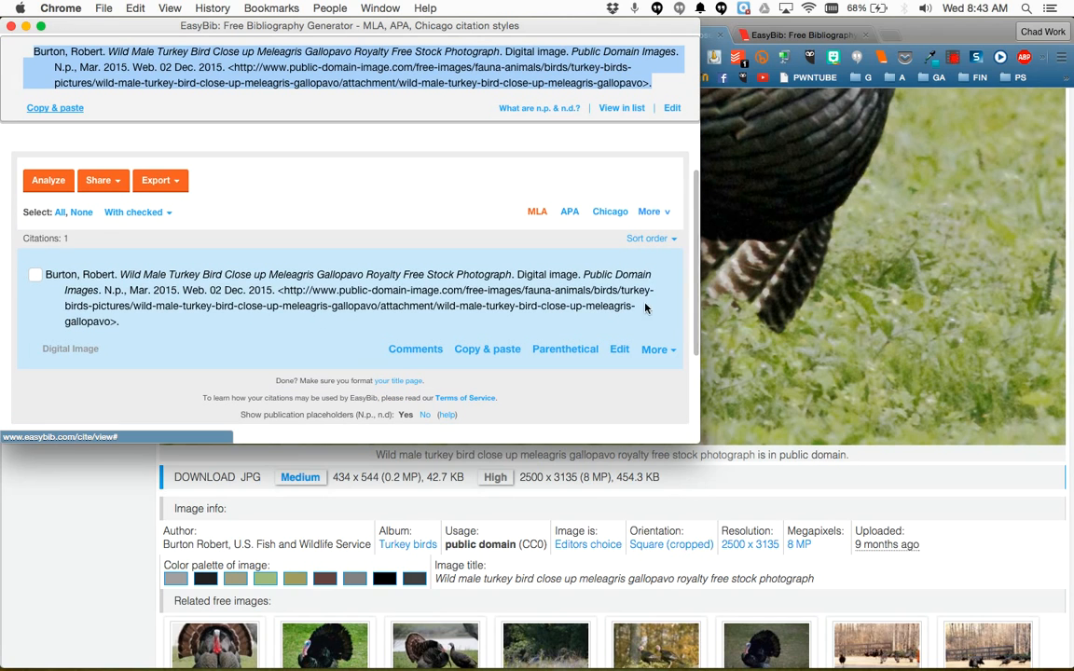
{"action": "left_click", "coordinate": [35, 274]}
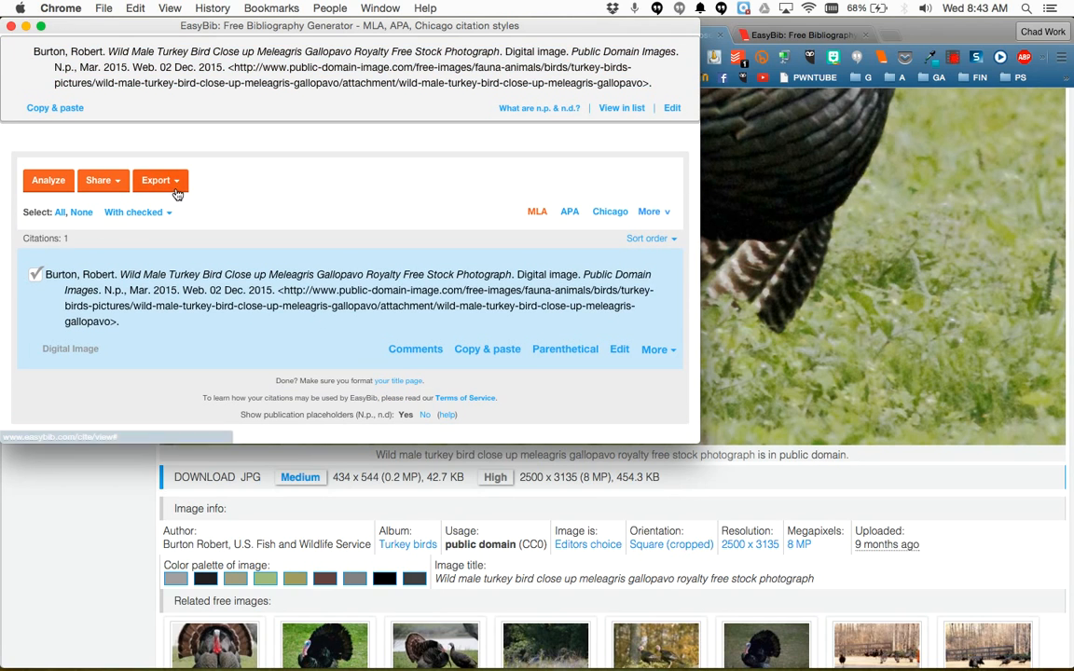
{"action": "left_click", "coordinate": [165, 212]}
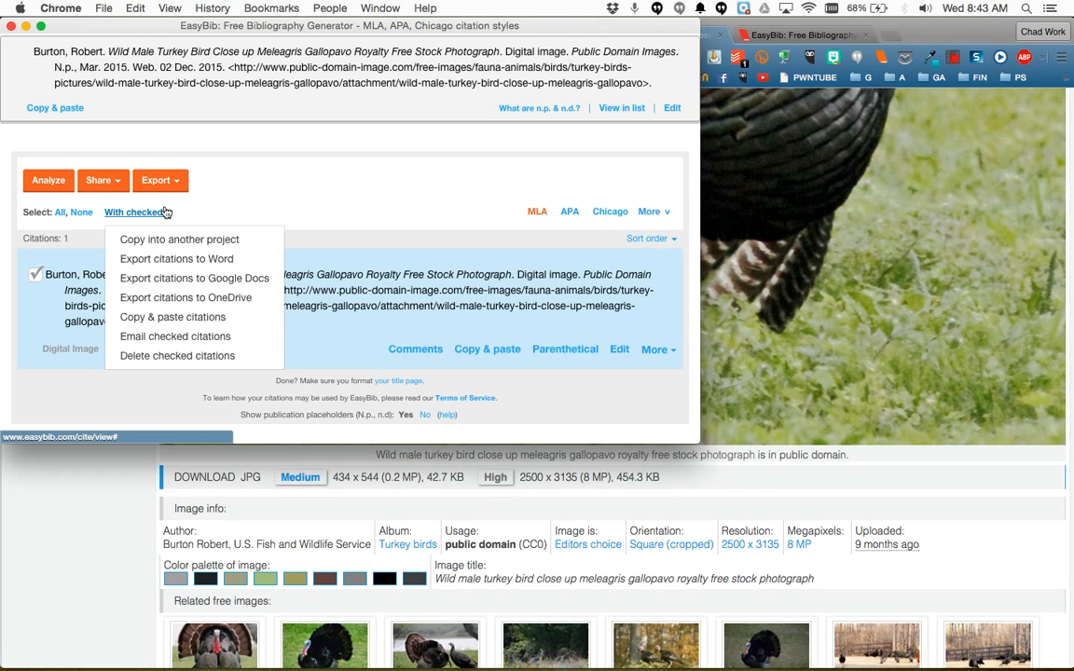
{"action": "left_click", "coordinate": [249, 177]}
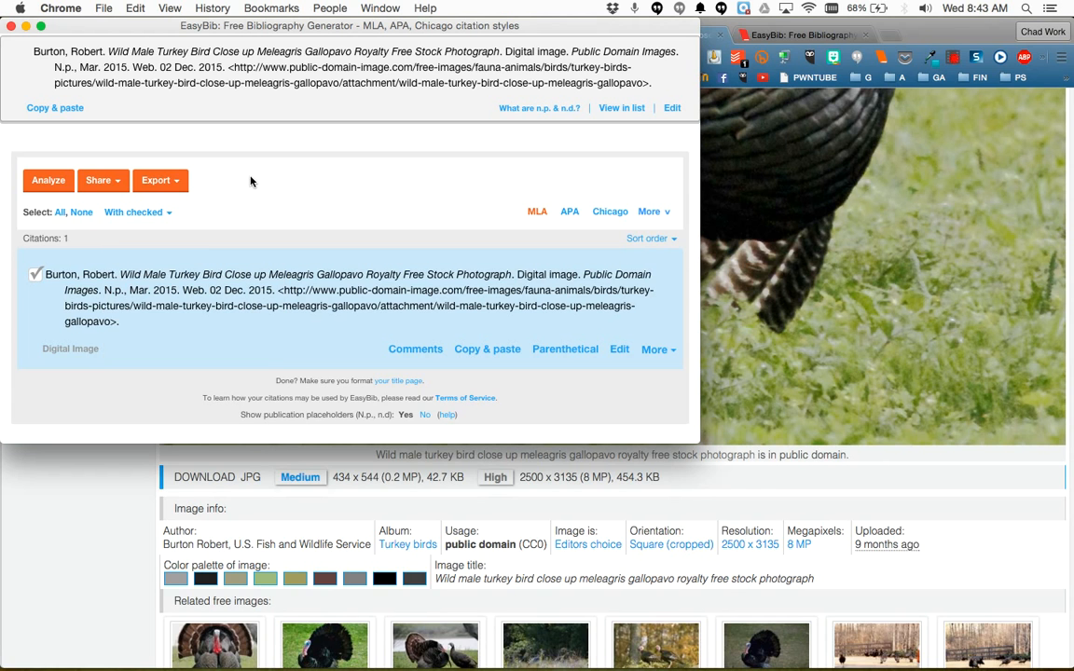
{"action": "scroll", "coordinate": [249, 179], "scroll_direction": "up", "scroll_amount": 15}
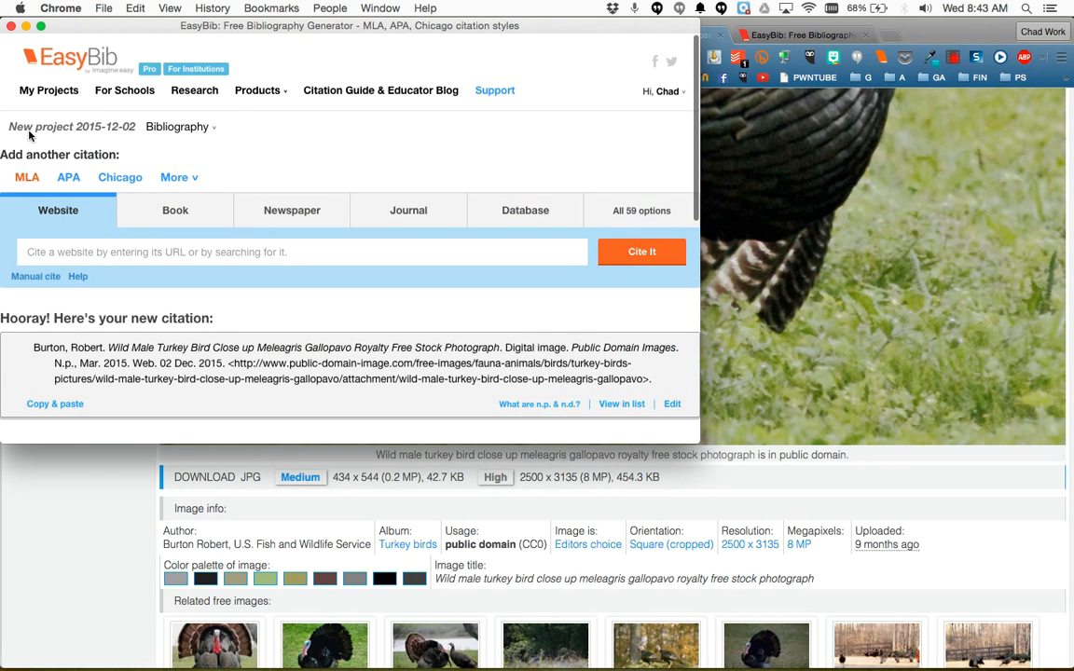
{"action": "scroll", "coordinate": [220, 147], "scroll_direction": "down", "scroll_amount": 10}
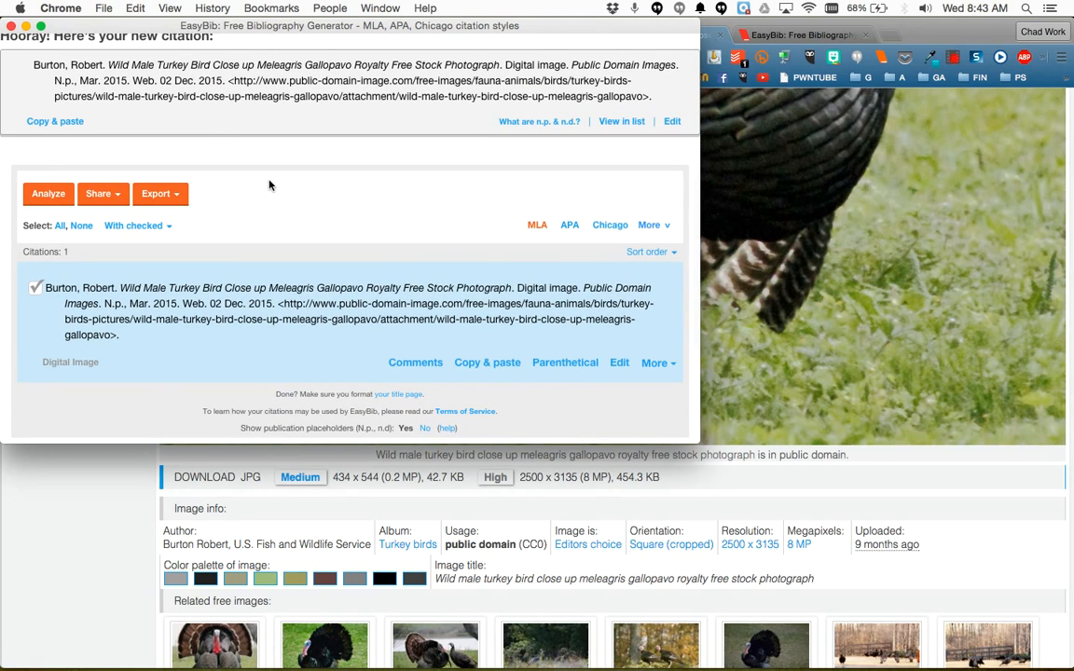
- Duplicate the checked citation into the Turkey Presentation SS project and check that project's bibliography
{"action": "left_click", "coordinate": [138, 223]}
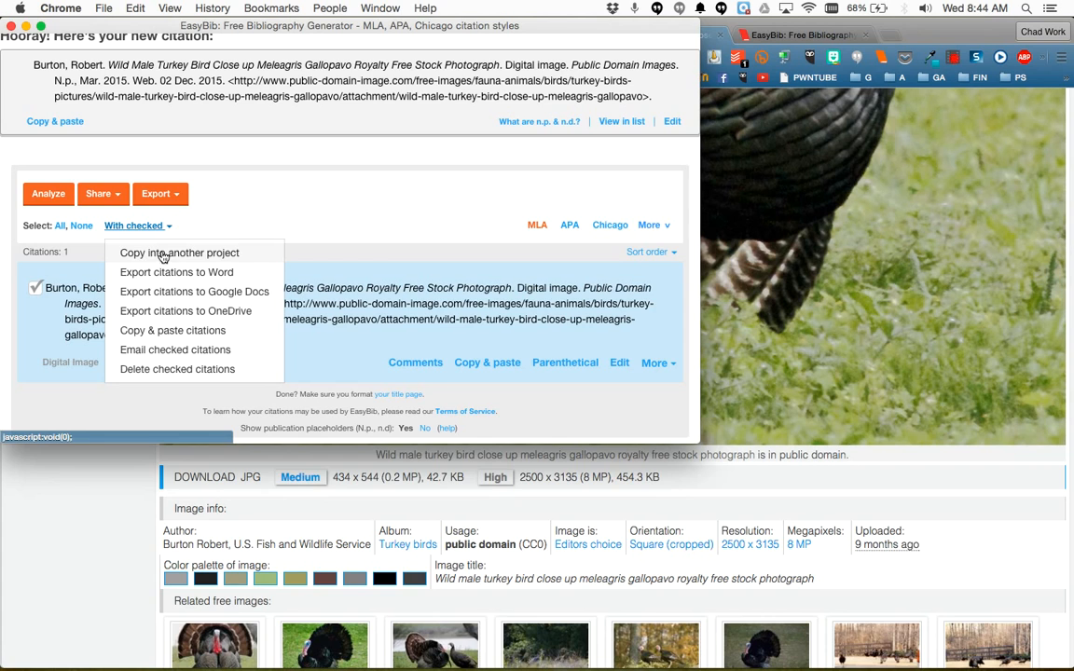
{"action": "left_click", "coordinate": [181, 254]}
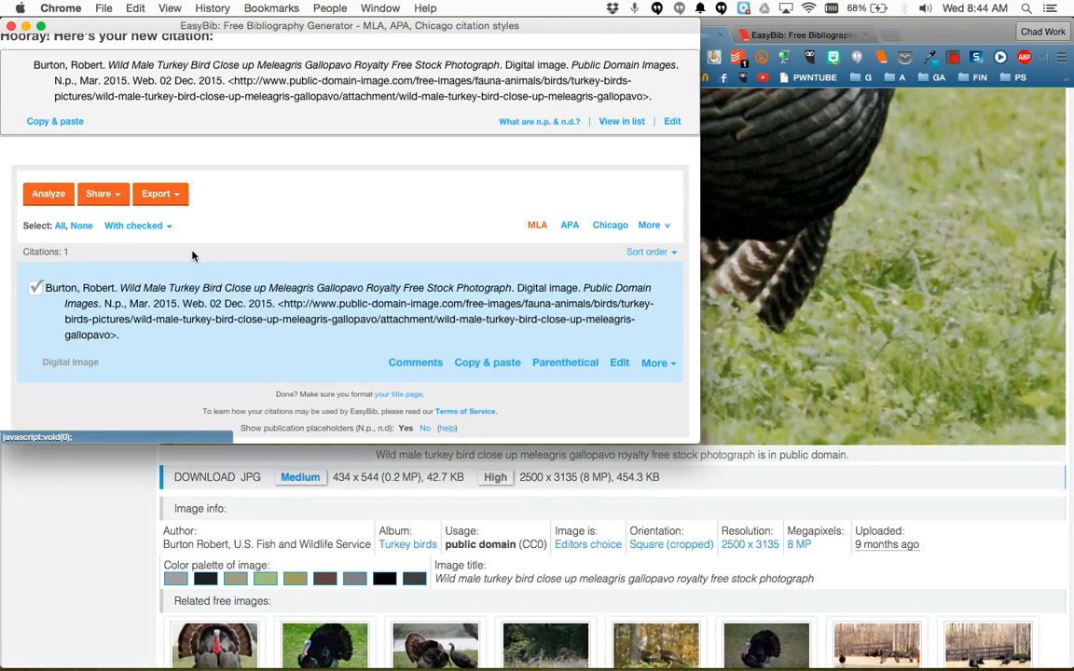
{"action": "left_click", "coordinate": [340, 317]}
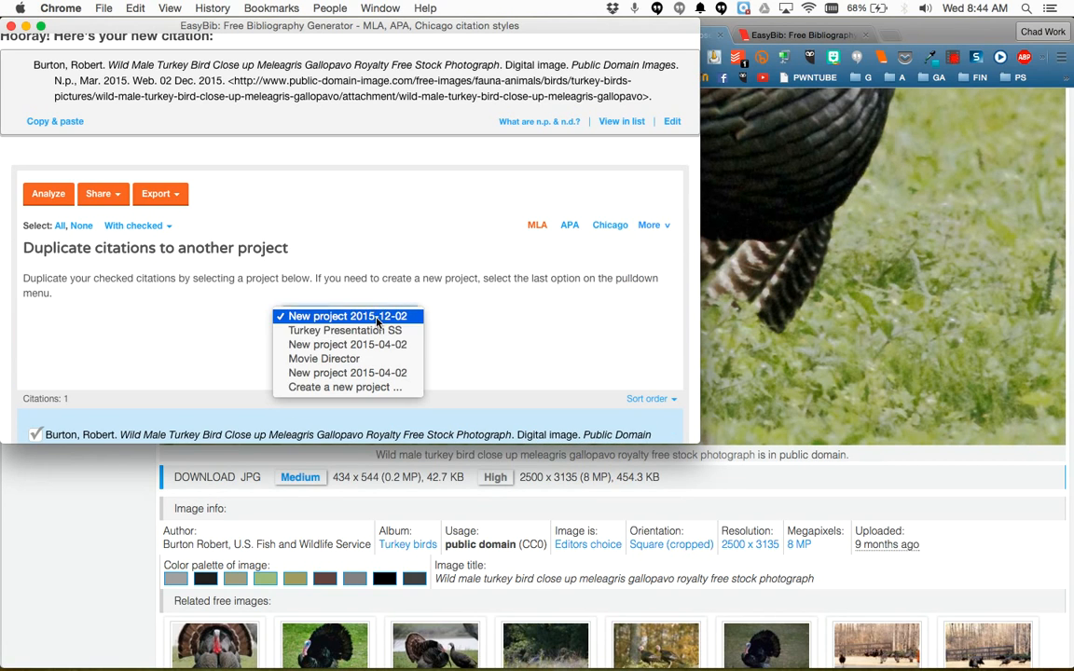
{"action": "left_click", "coordinate": [340, 329]}
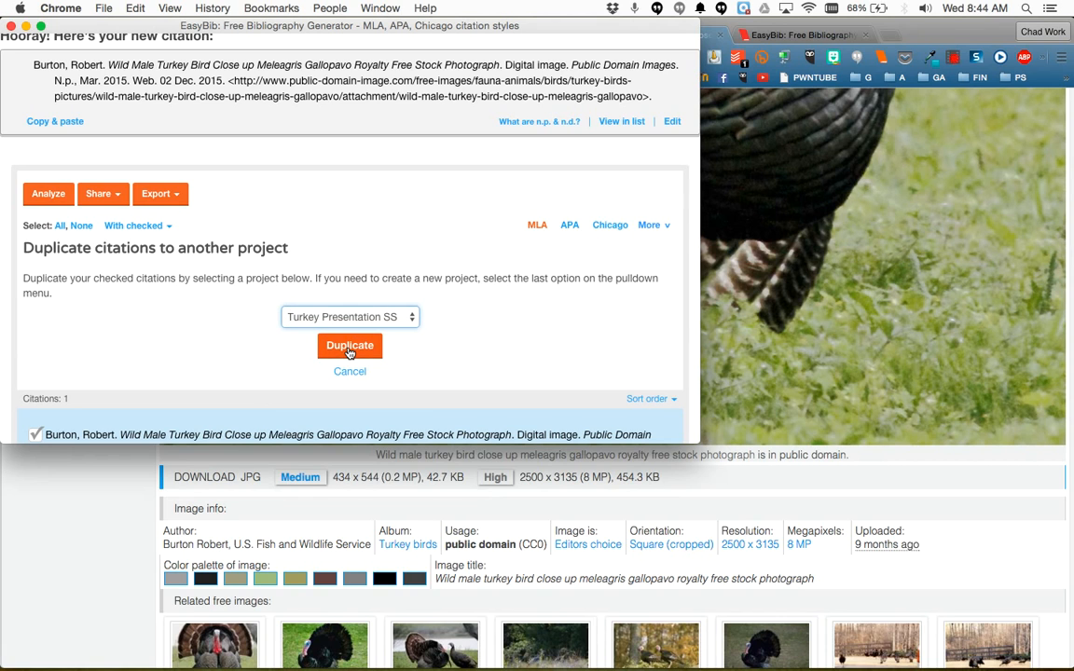
{"action": "left_click", "coordinate": [350, 351]}
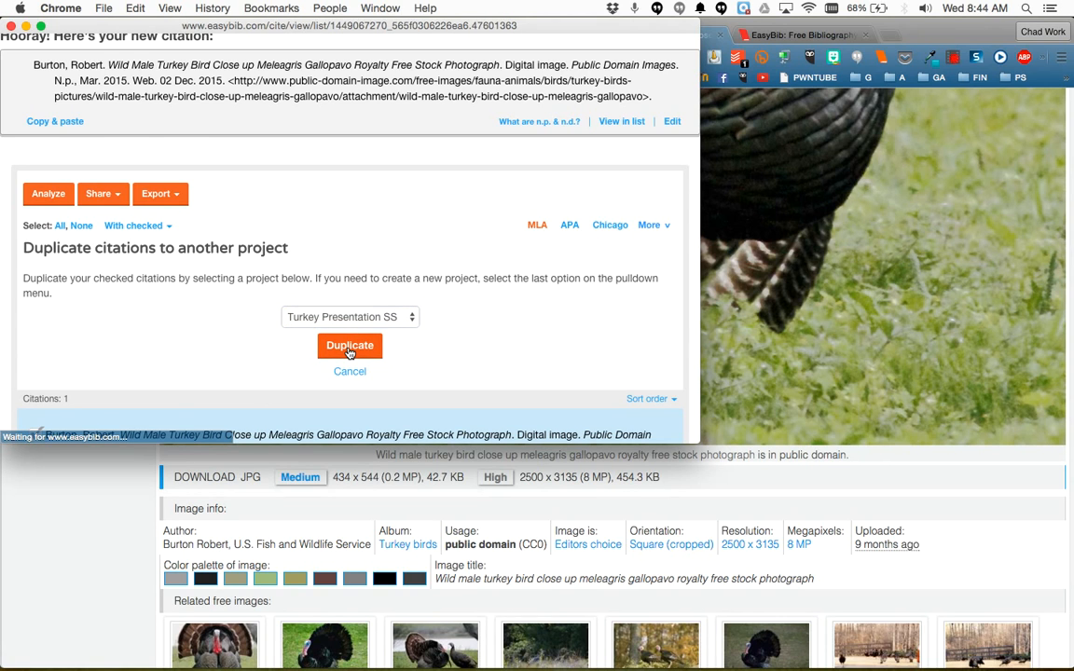
{"action": "scroll", "coordinate": [323, 308], "scroll_direction": "down", "scroll_amount": 5}
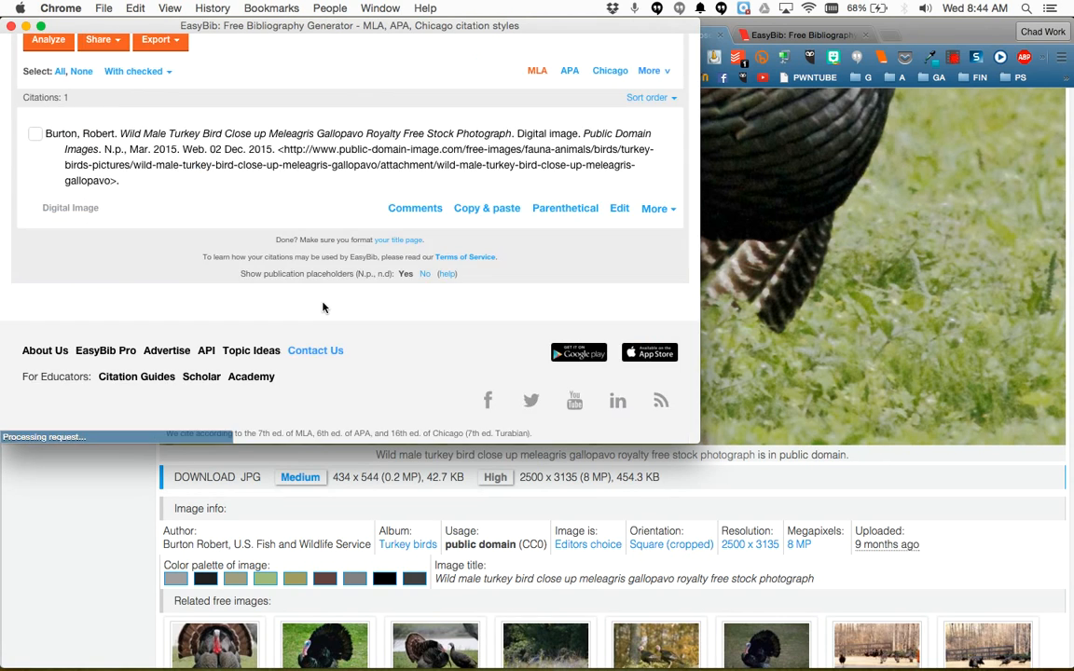
{"action": "scroll", "coordinate": [323, 307], "scroll_direction": "down", "scroll_amount": 1}
{"action": "scroll", "coordinate": [322, 302], "scroll_direction": "up", "scroll_amount": 3}
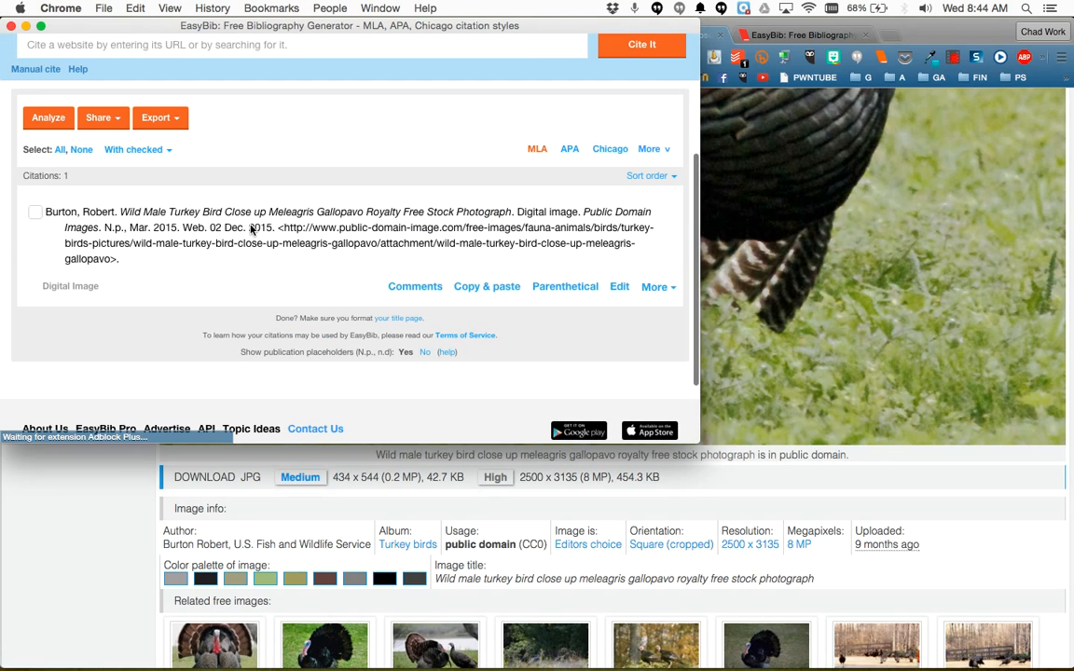
{"action": "scroll", "coordinate": [271, 164], "scroll_direction": "up", "scroll_amount": 6}
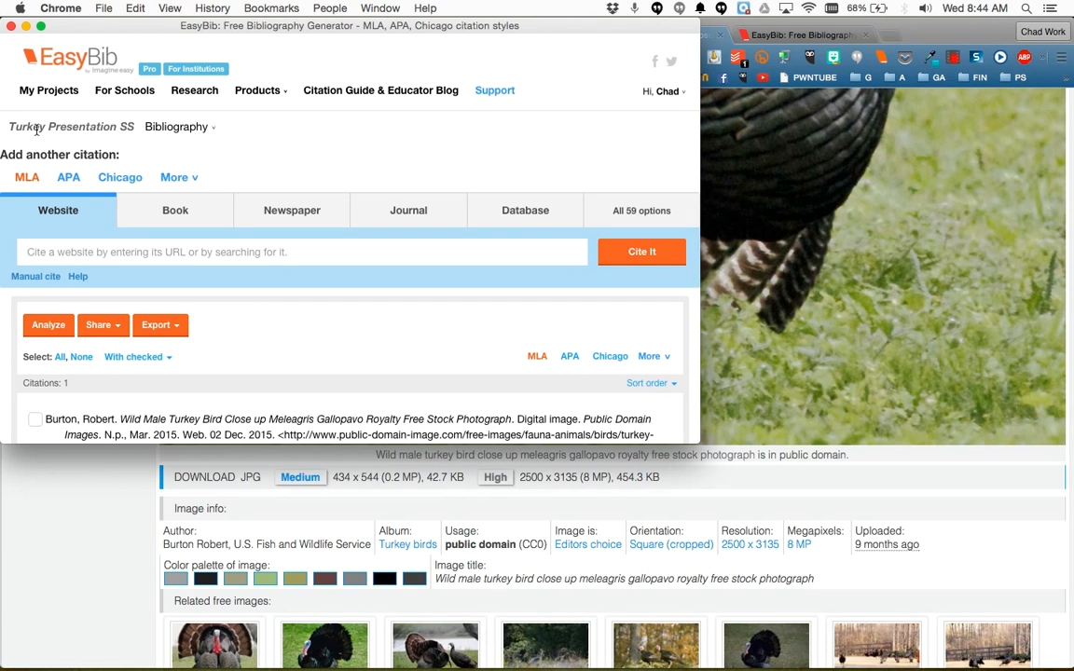
- Close the citation window and open the black turkey's Wikimedia Commons page from the Google image results
{"action": "left_click", "coordinate": [11, 28]}
{"action": "scroll", "coordinate": [275, 174], "scroll_direction": "up", "scroll_amount": 5}
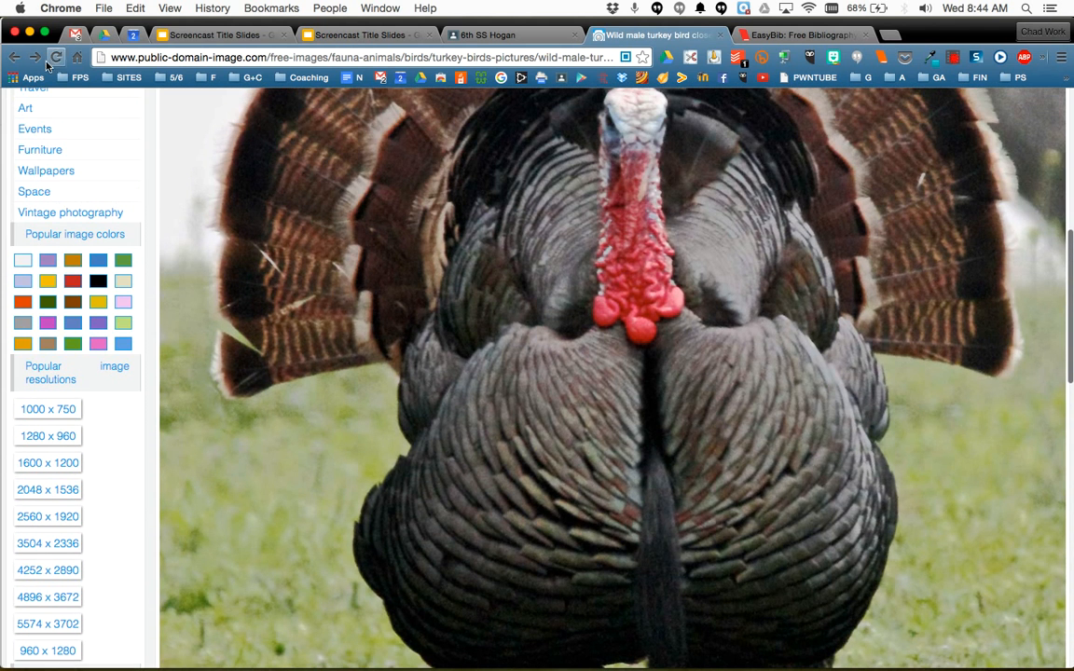
{"action": "left_click", "coordinate": [14, 56]}
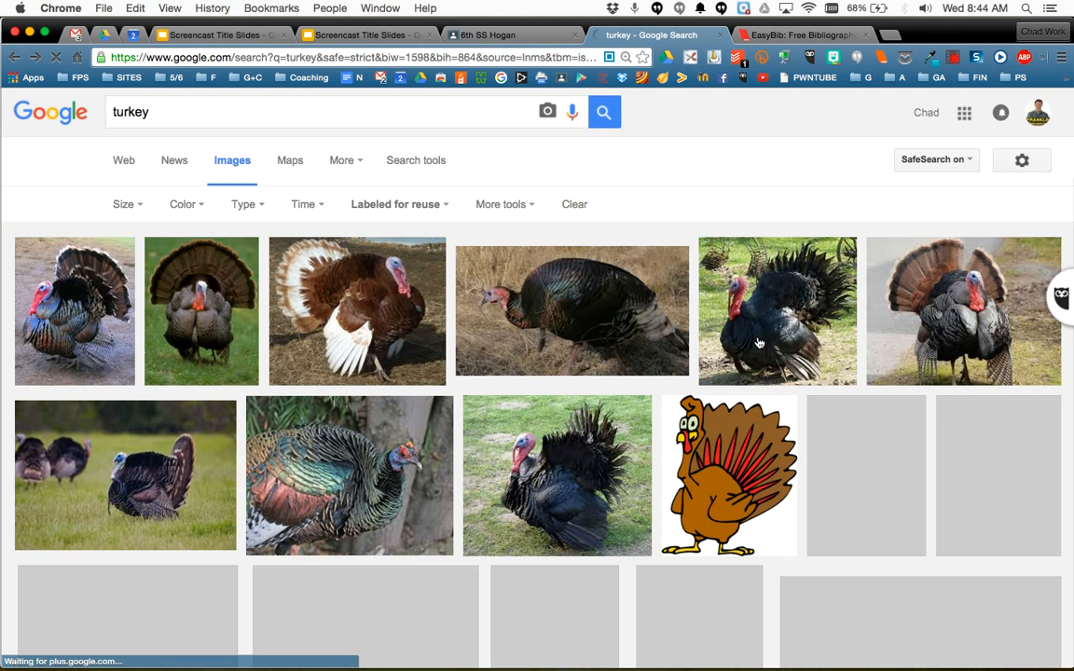
{"action": "left_click", "coordinate": [797, 321]}
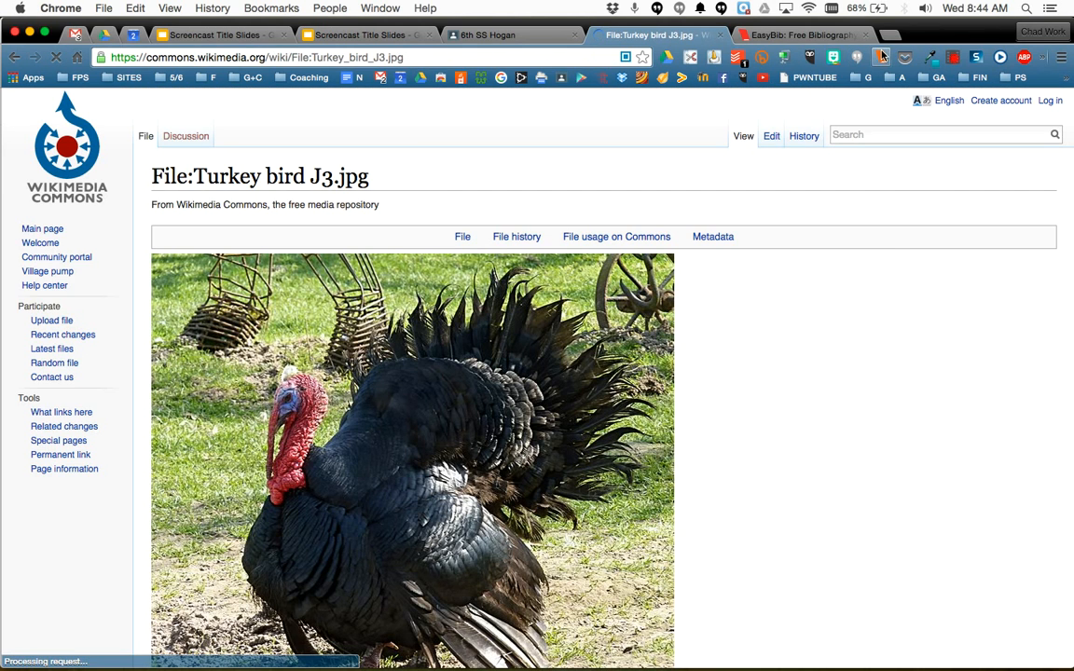
- Choose the Turkey Presentation SS project in the EasyBib extension and cite the Turkey bird J3.jpg page
{"action": "left_click", "coordinate": [881, 57]}
{"action": "left_click", "coordinate": [809, 98]}
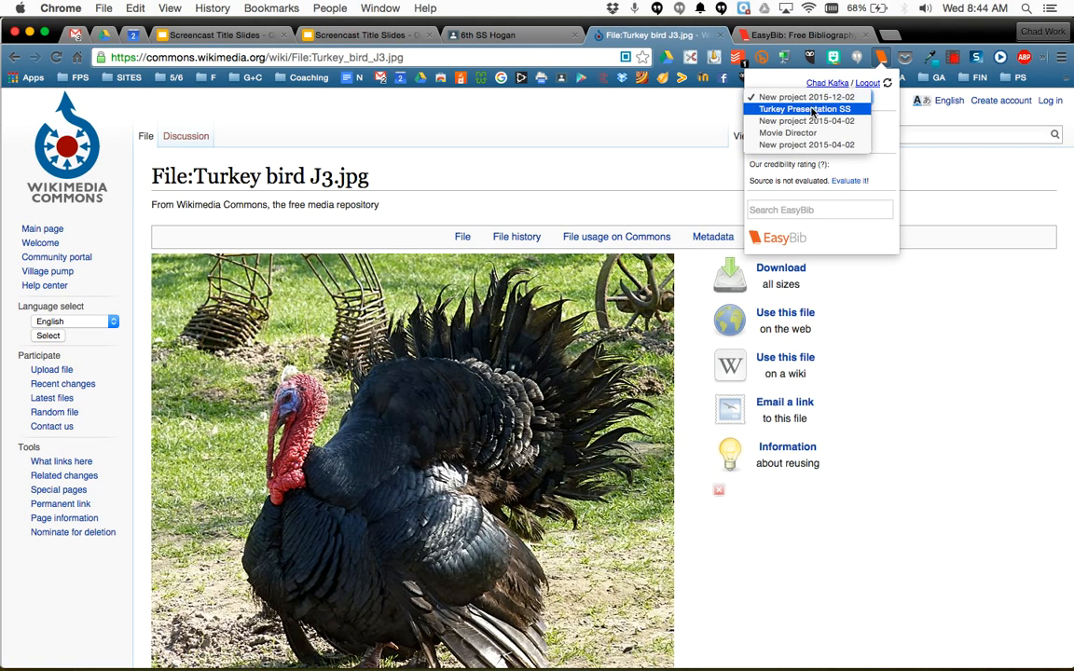
{"action": "left_click", "coordinate": [811, 109]}
{"action": "left_click", "coordinate": [785, 120]}
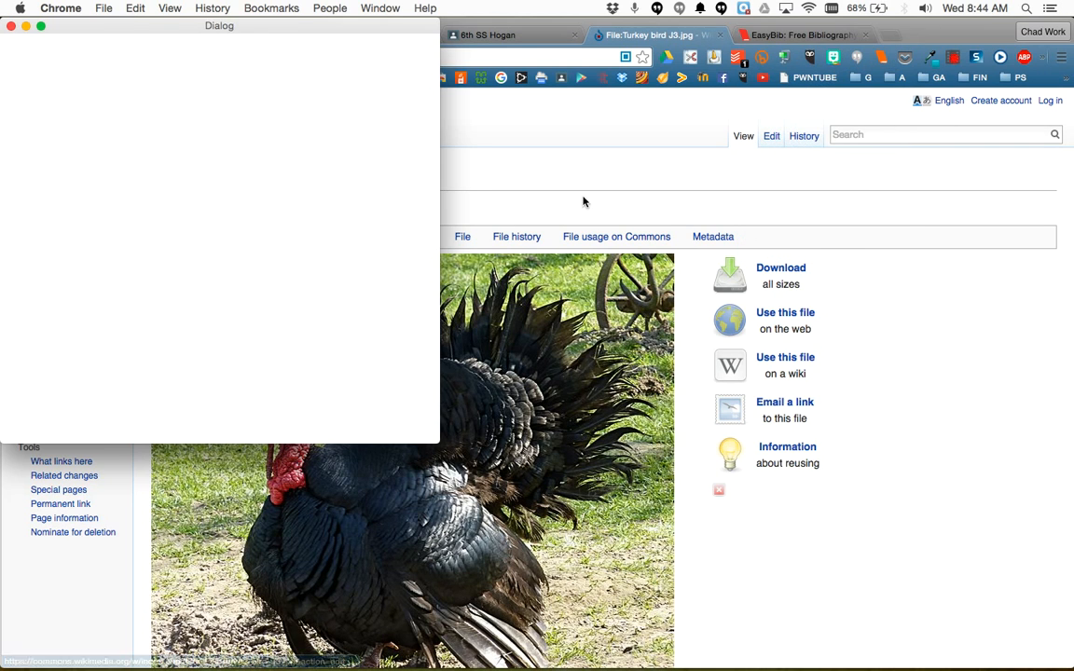
- Change the new citation's source type to Digital image
{"action": "scroll", "coordinate": [210, 187], "scroll_direction": "down", "scroll_amount": 2}
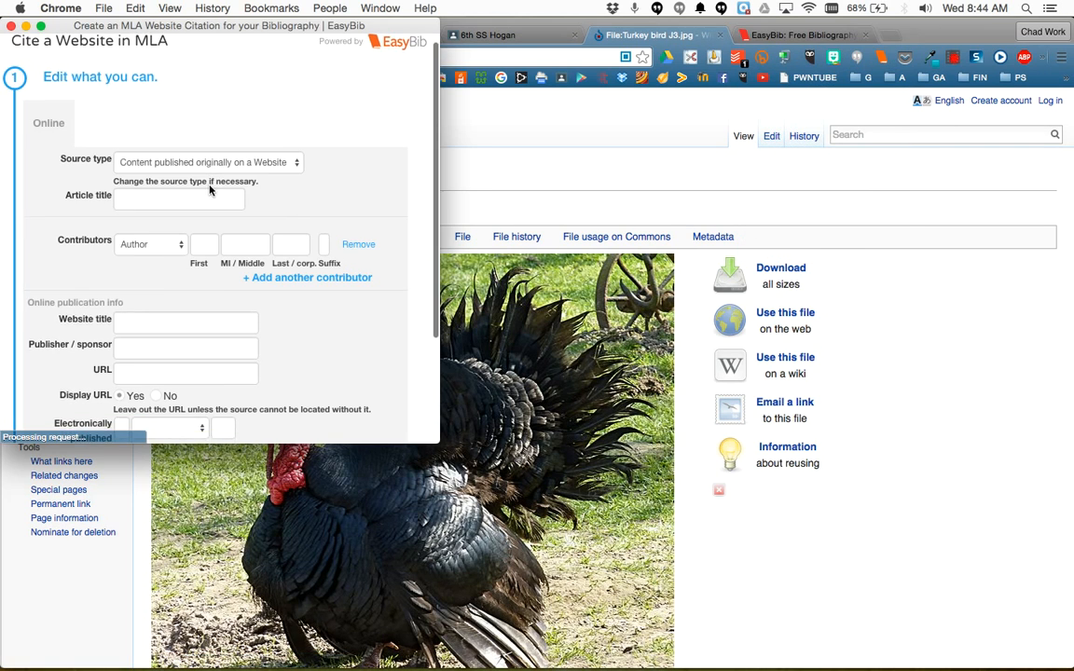
{"action": "left_click", "coordinate": [288, 113]}
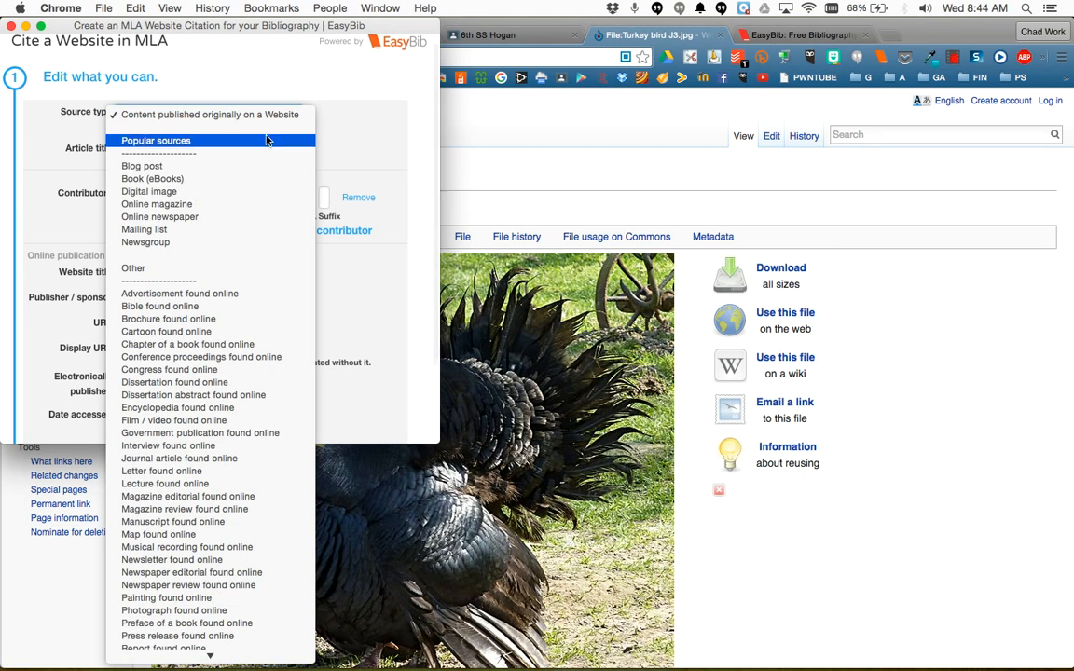
{"action": "left_click", "coordinate": [244, 190]}
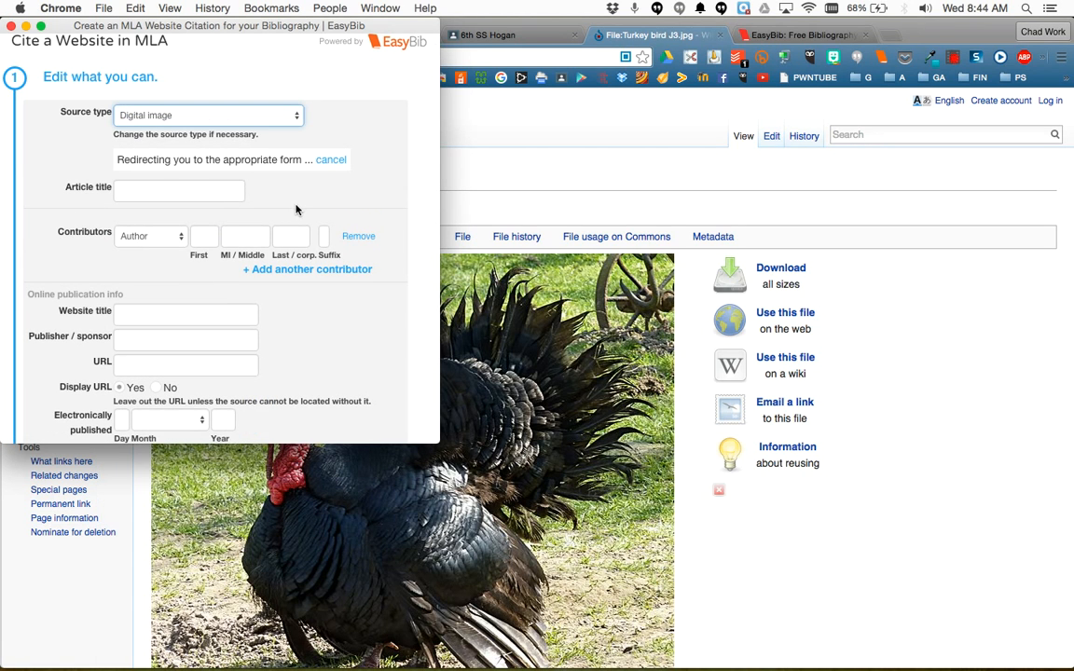
- Move the citation window clear of the Wikimedia file name and enter "Turkey Bird" as the image title
{"action": "left_click_drag", "start_coordinate": [311, 28], "coordinate": [903, 80]}
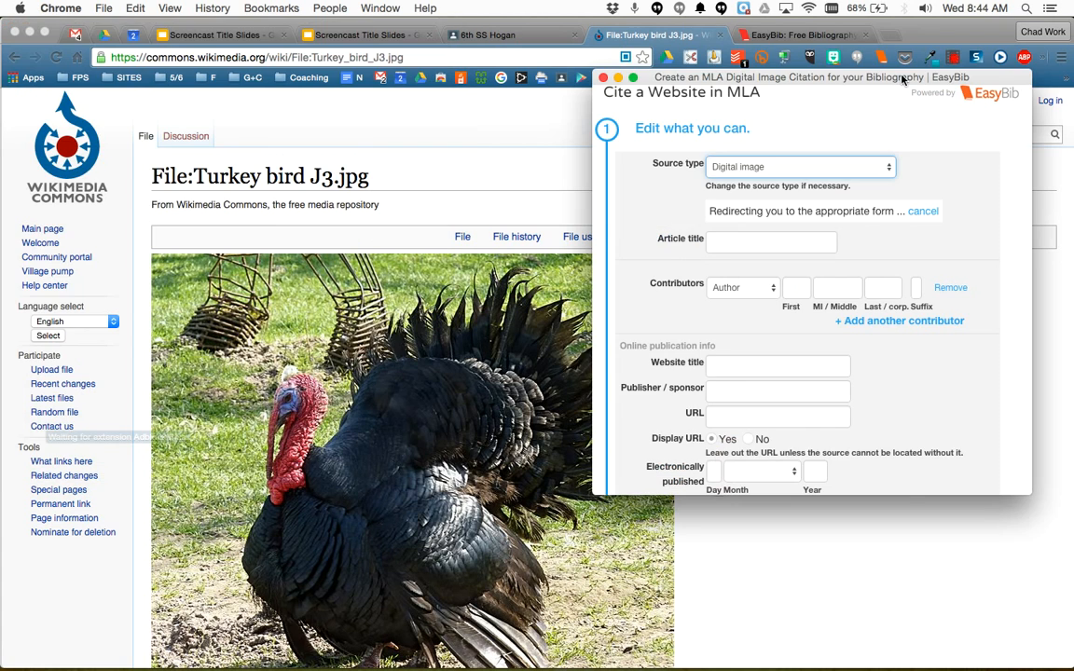
{"action": "left_click", "coordinate": [720, 341]}
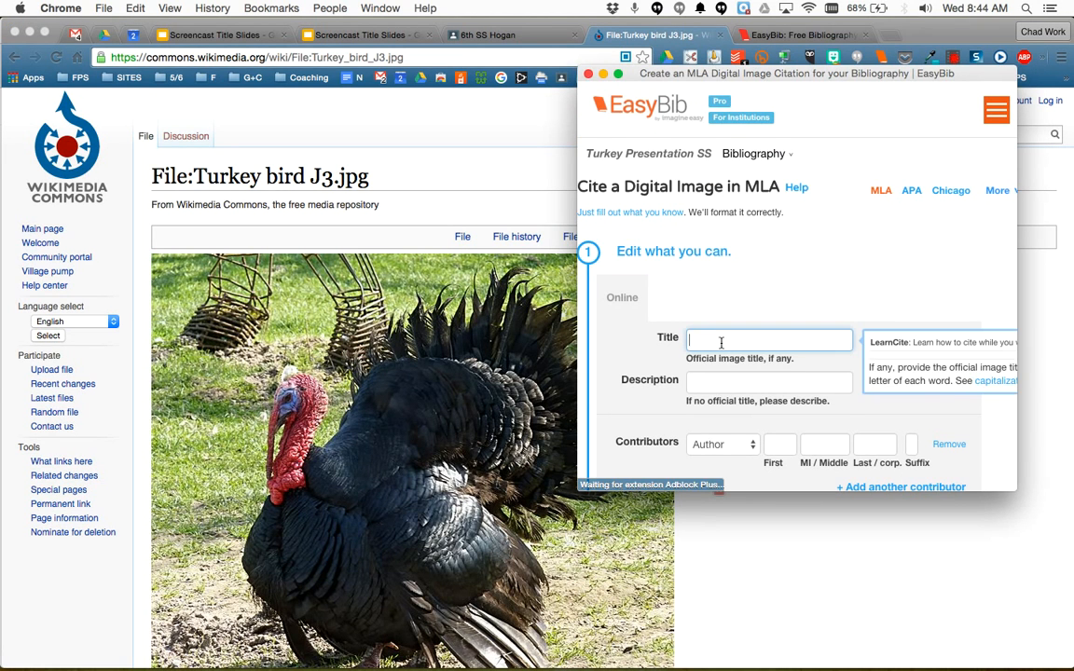
{"action": "type", "text": "Turkey Bird"}
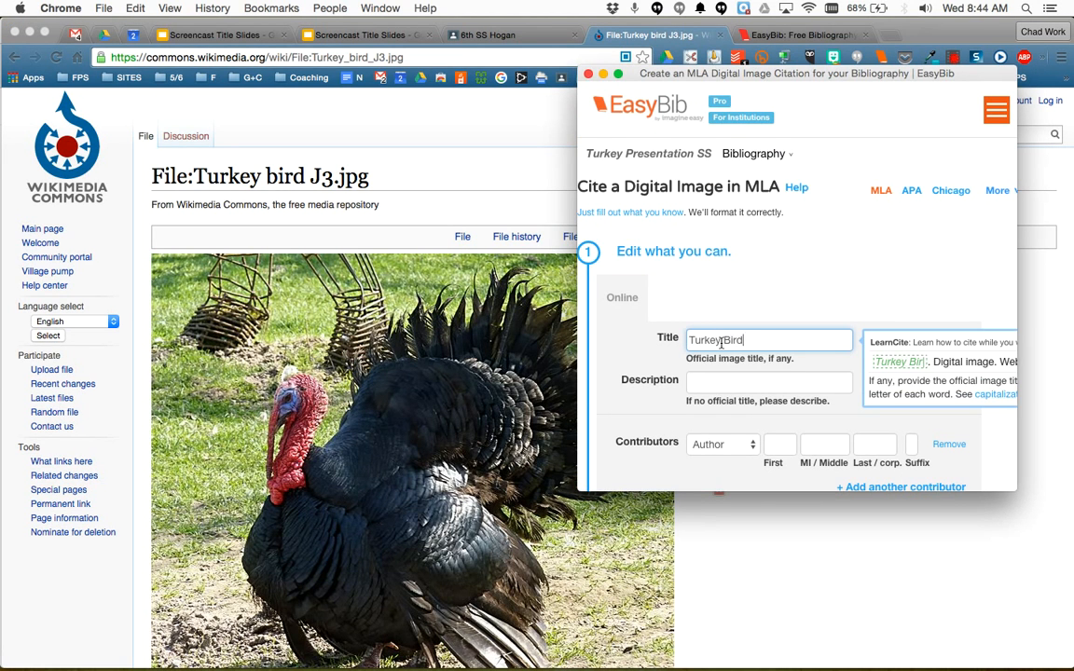
- Complete the image title as "Turkey Bird J3" and enter "Wikimedia Commons" as the website title
{"action": "type", "text": " J3"}
{"action": "scroll", "coordinate": [720, 341], "scroll_direction": "down", "scroll_amount": 6}
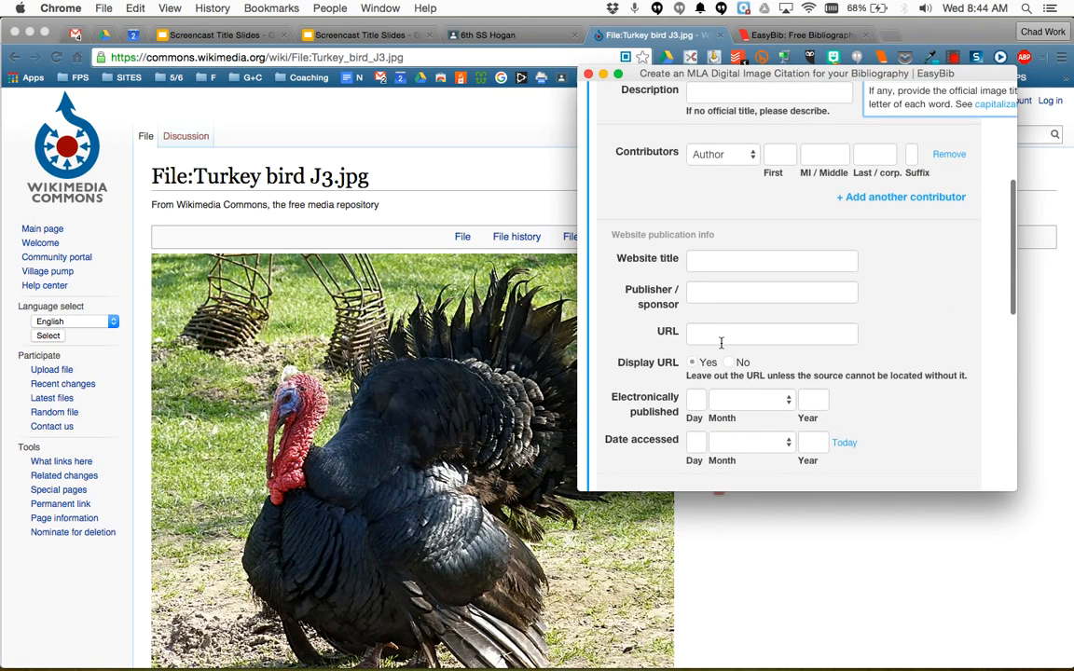
{"action": "left_click", "coordinate": [725, 265]}
{"action": "type", "text": "Wim"}
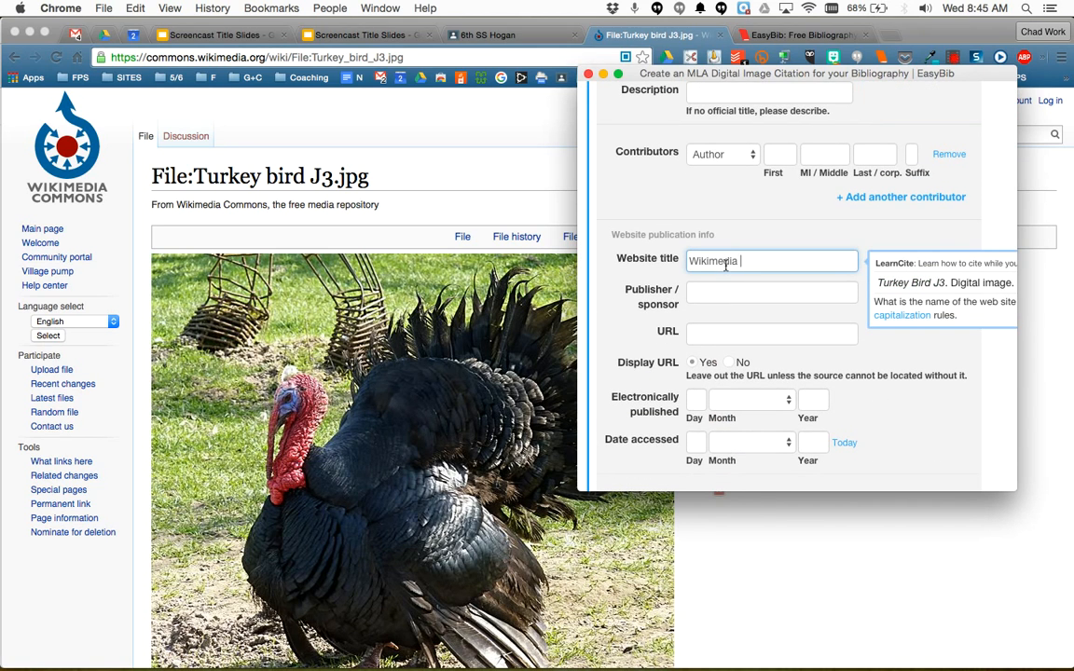
{"action": "key", "text": "Tab"}
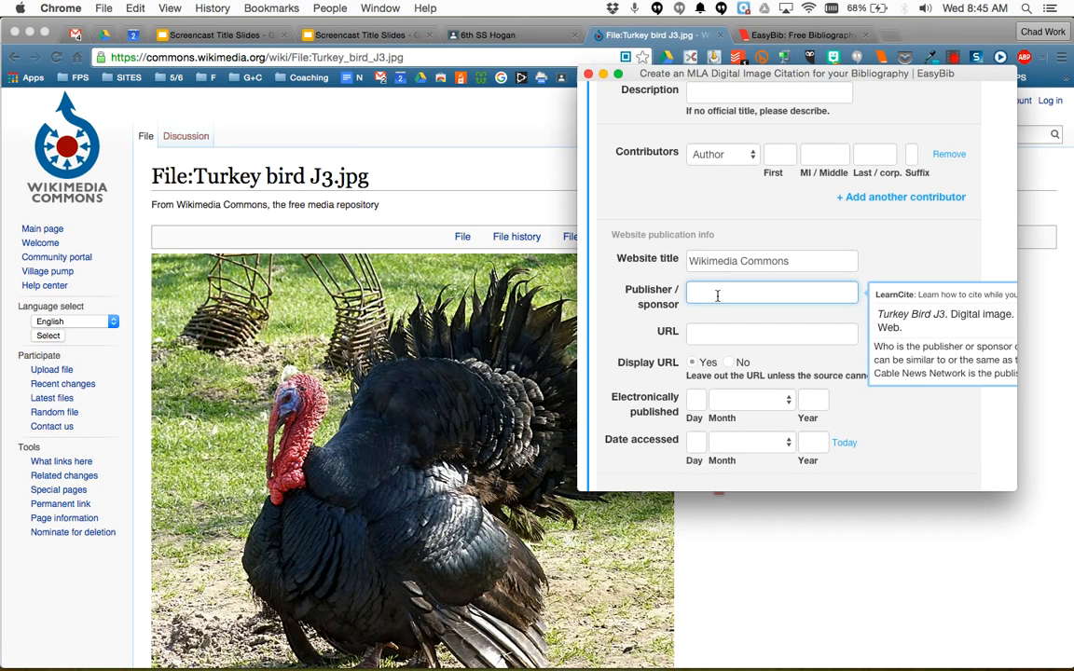
- Copy the Wikimedia page's address, bring the citation window back into view and paste the address as the citation's URL
{"action": "left_click", "coordinate": [245, 58]}
{"action": "left_click", "coordinate": [1070, 168]}
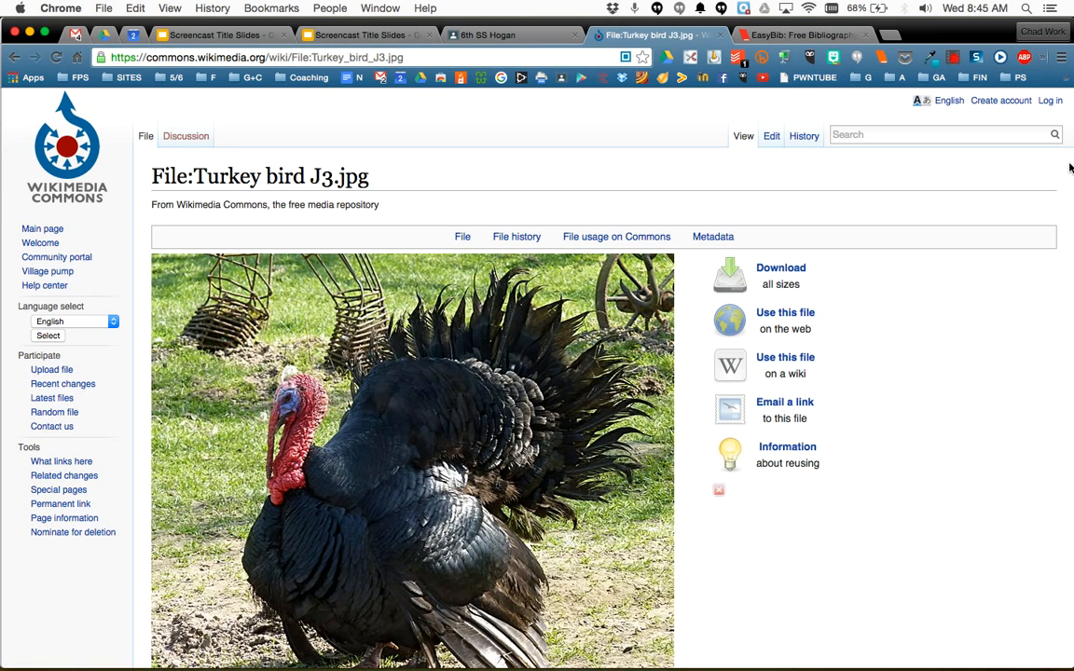
{"action": "left_click_drag", "start_coordinate": [883, 166], "coordinate": [872, 168]}
{"action": "left_click", "coordinate": [915, 278]}
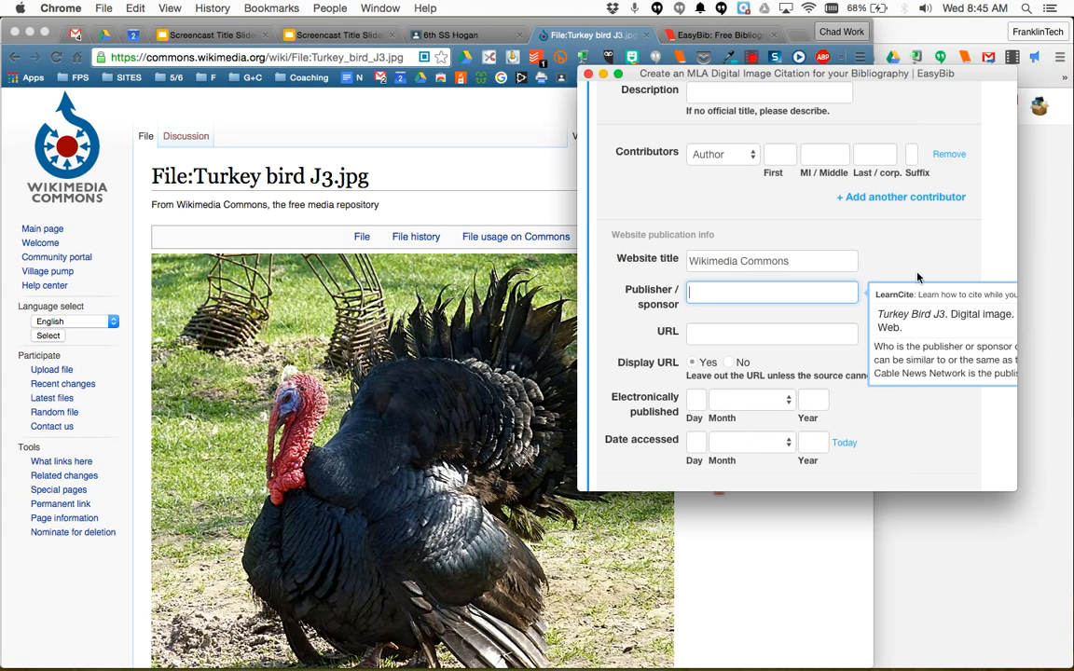
{"action": "left_click", "coordinate": [709, 333]}
{"action": "key", "text": "super+v"}
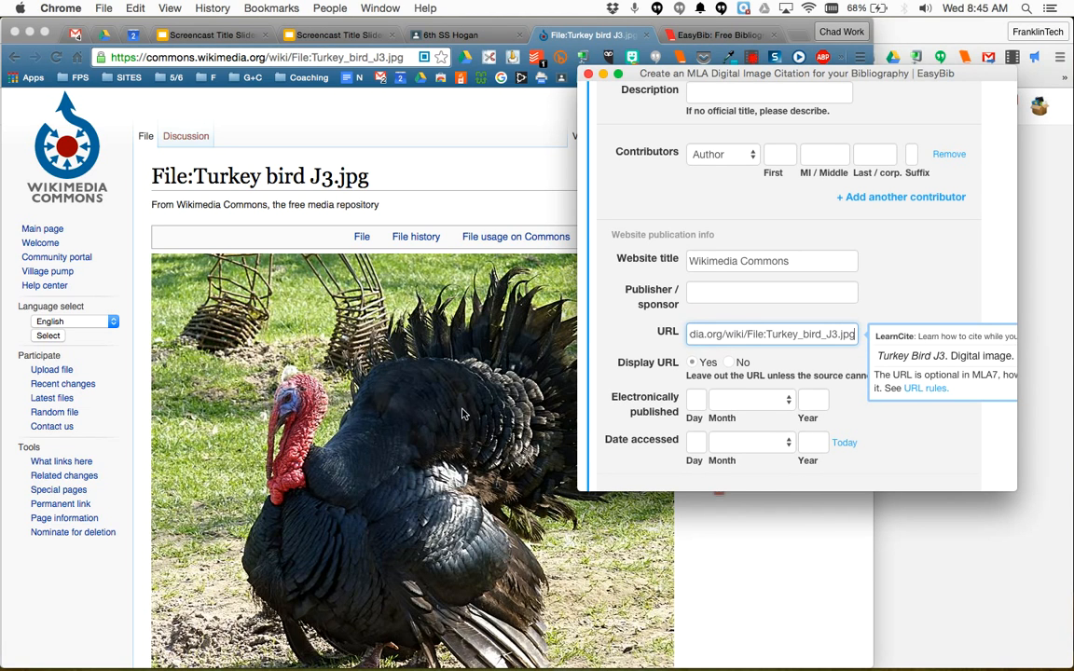
- Find the photo's date in the Wikimedia summary and set the electronic publication date to 28 March 2012
{"action": "scroll", "coordinate": [424, 382], "scroll_direction": "down", "scroll_amount": 6}
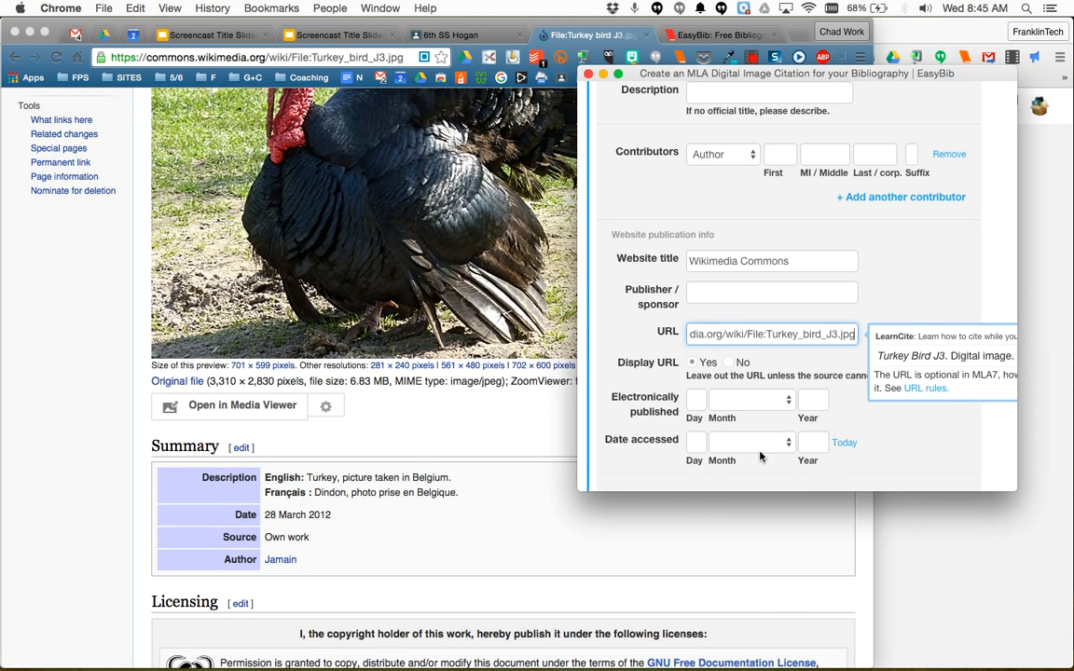
{"action": "left_click", "coordinate": [750, 399]}
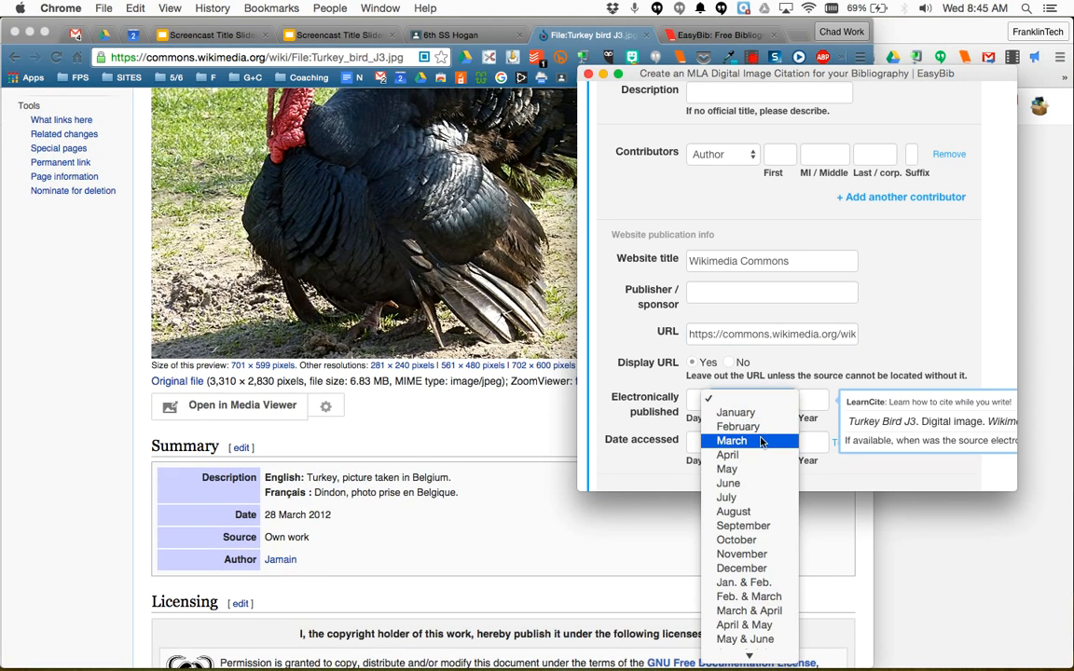
{"action": "left_click", "coordinate": [761, 440]}
{"action": "left_click", "coordinate": [806, 400]}
{"action": "type", "text": "2012"}
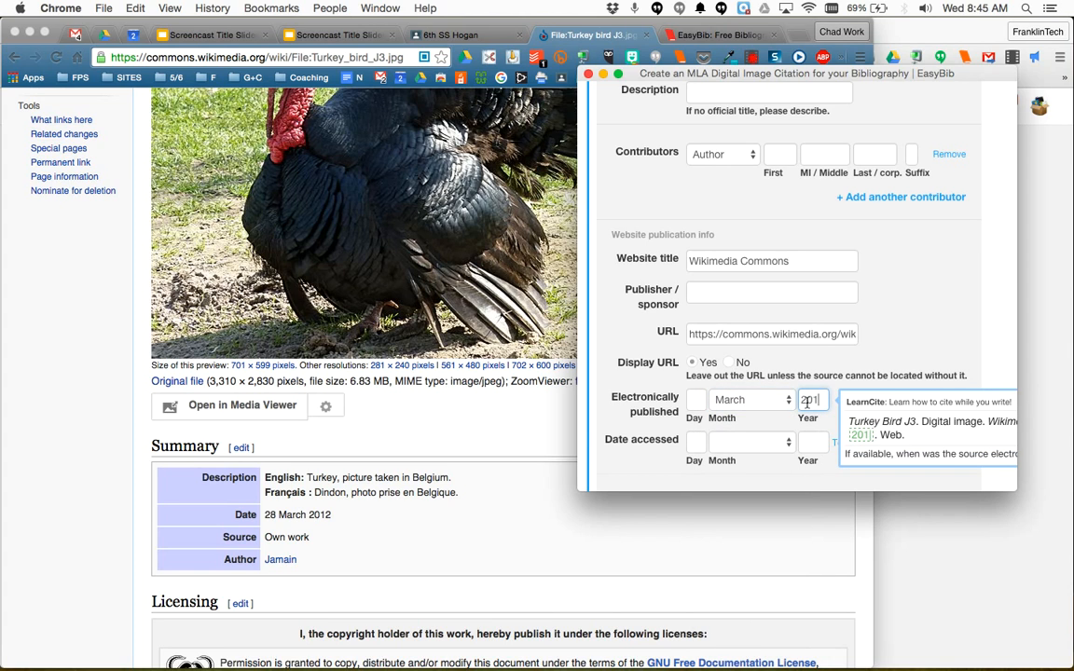
{"action": "left_click", "coordinate": [694, 400]}
{"action": "type", "text": "28"}
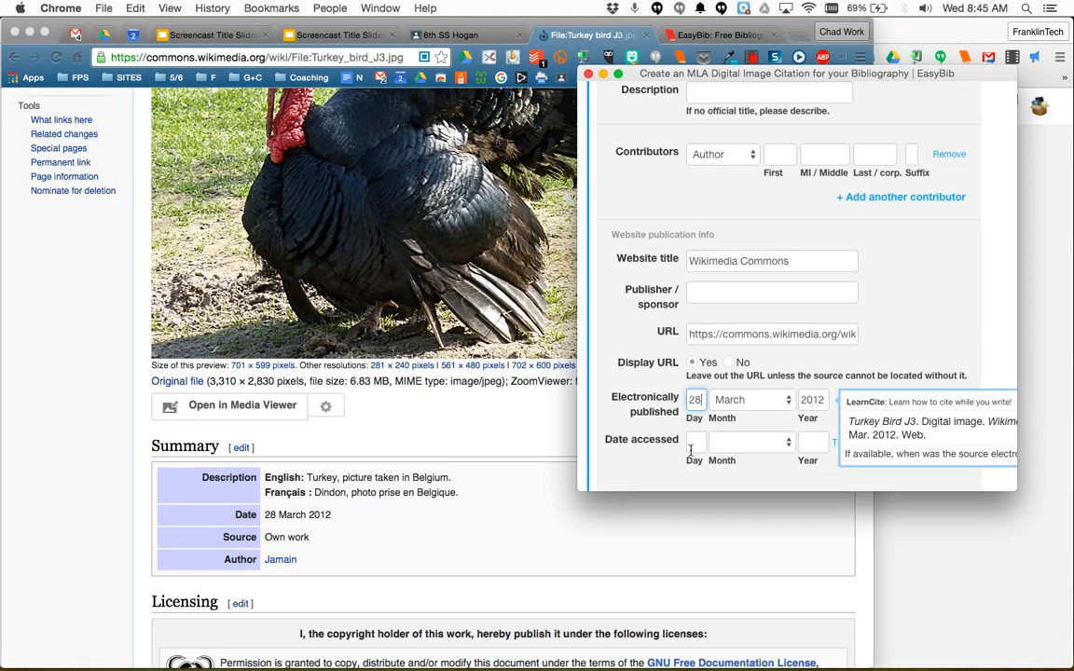
- Fill in today's date, 2 December 2015, as the date accessed and create the citation
{"action": "left_click", "coordinate": [743, 442]}
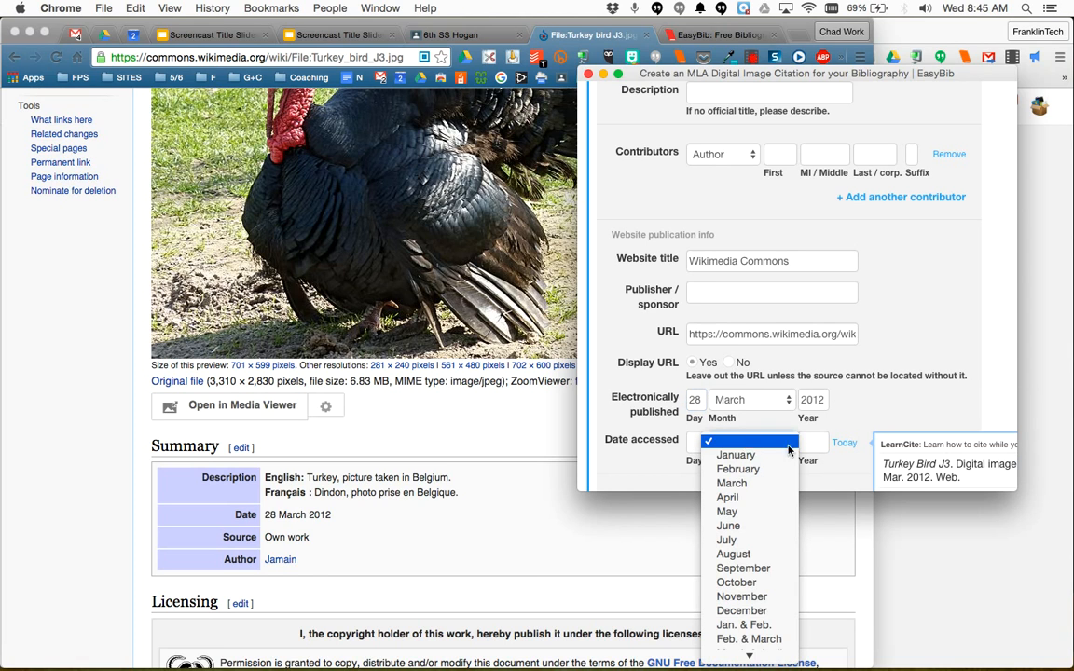
{"action": "left_click", "coordinate": [842, 443]}
{"action": "left_click", "coordinate": [845, 444]}
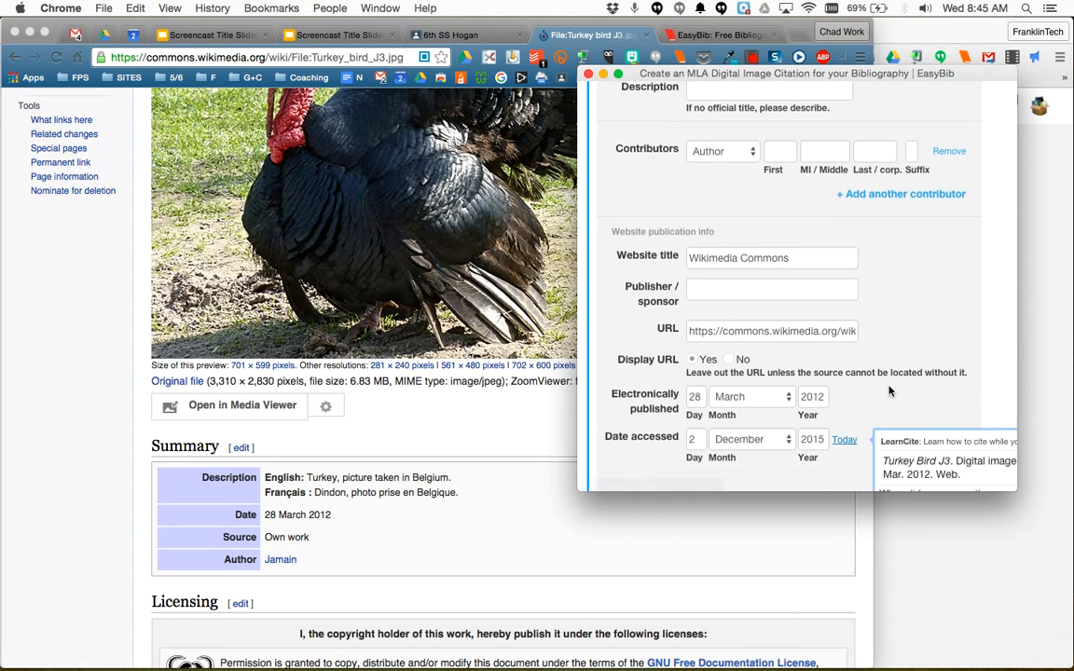
{"action": "scroll", "coordinate": [843, 438], "scroll_direction": "down", "scroll_amount": 4}
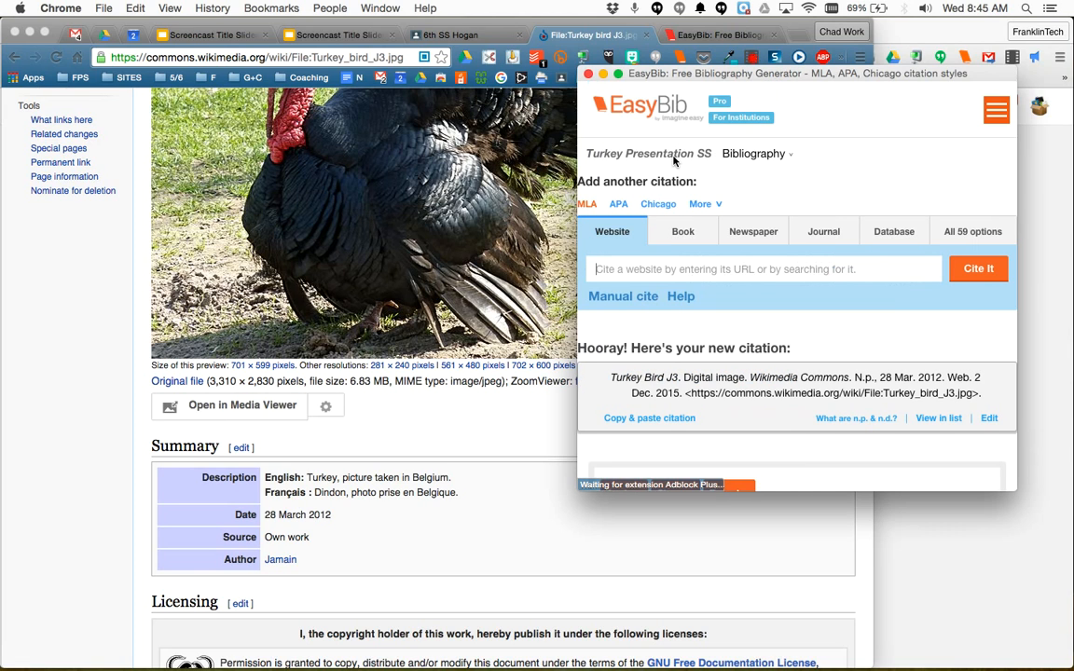
- Enlarge the EasyBib window and move it over the Wikimedia page to review the new citation
{"action": "scroll", "coordinate": [674, 160], "scroll_direction": "down", "scroll_amount": 1}
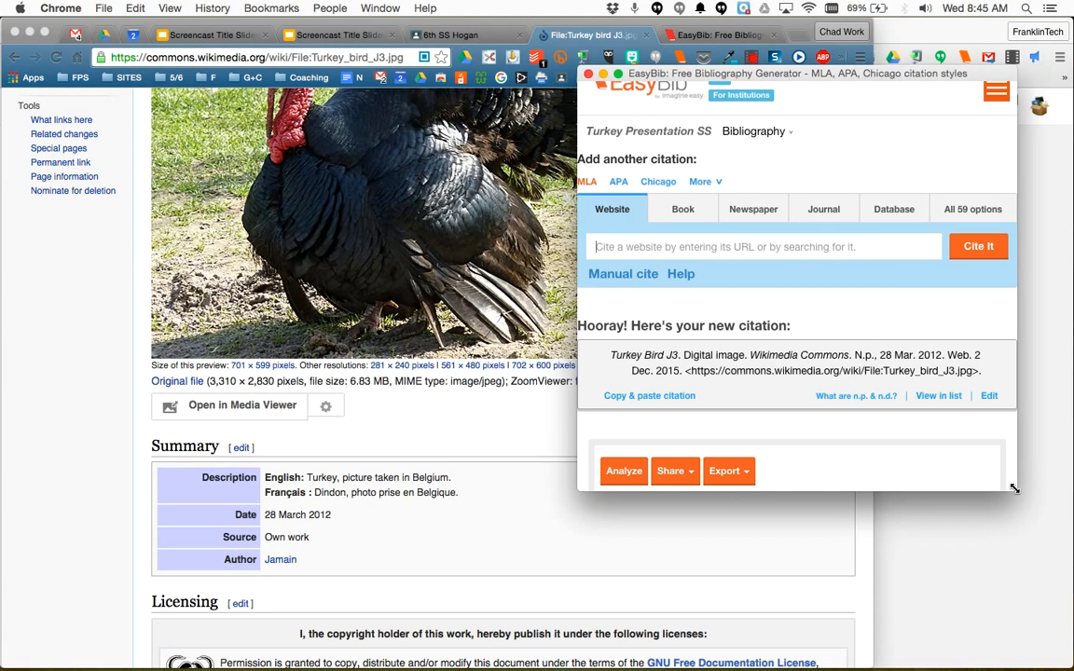
{"action": "left_click_drag", "start_coordinate": [1070, 516], "coordinate": [1072, 574]}
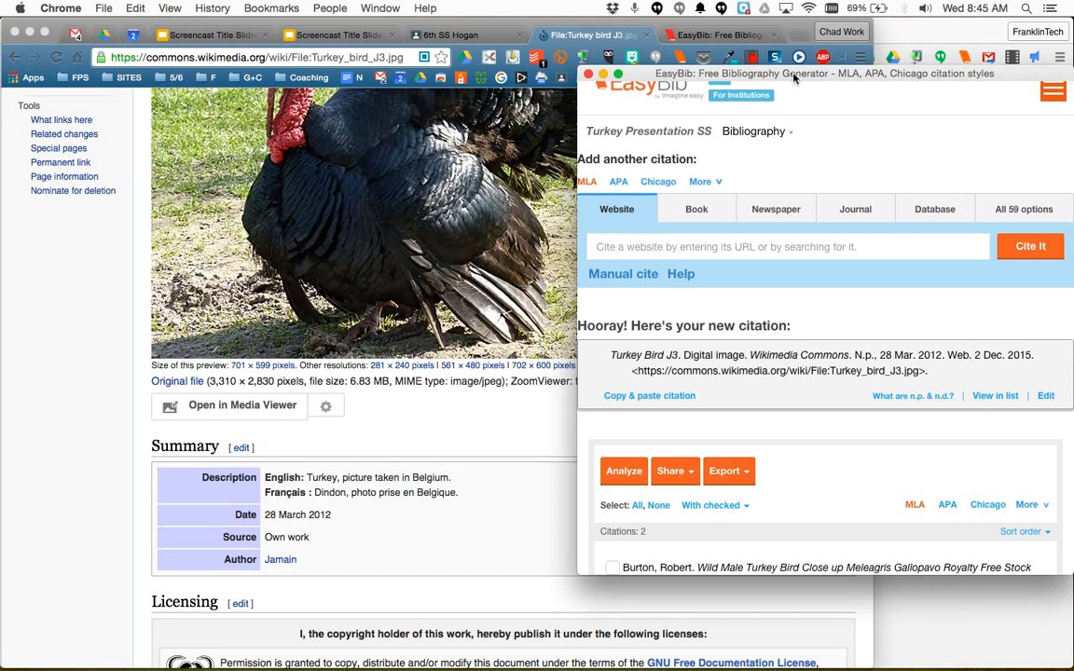
{"action": "left_click_drag", "start_coordinate": [790, 74], "coordinate": [443, 61]}
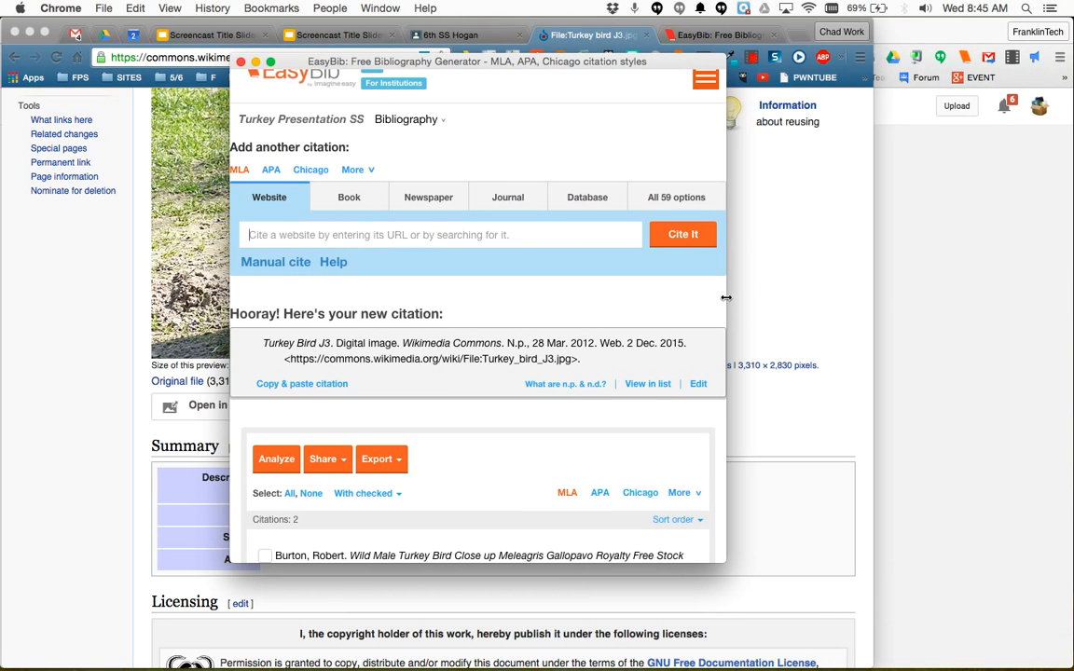
{"action": "left_click_drag", "start_coordinate": [726, 300], "coordinate": [977, 300]}
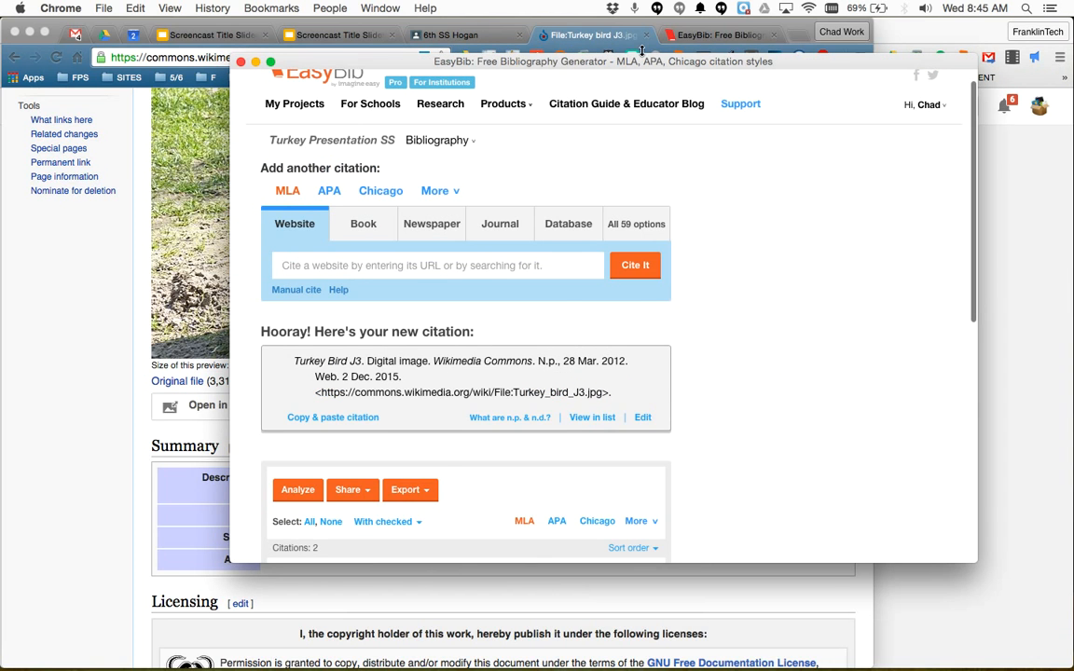
- Open the project's bibliography from the EasyBib extension on the Wikimedia page and widen the browser window
{"action": "left_click", "coordinate": [592, 37]}
{"action": "left_click", "coordinate": [680, 57]}
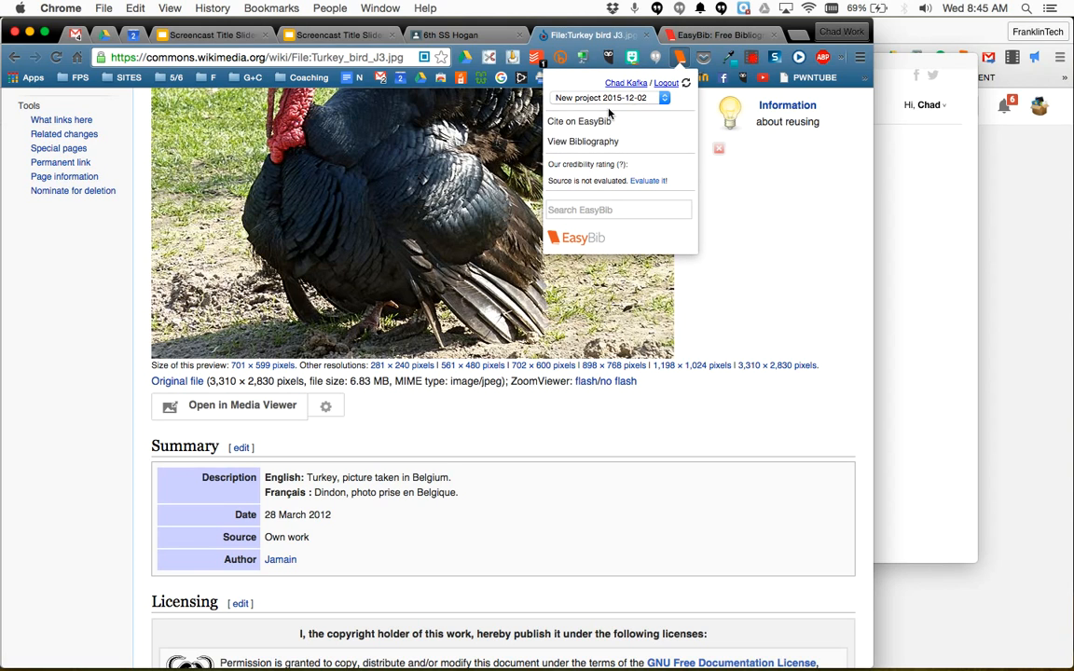
{"action": "left_click", "coordinate": [584, 143]}
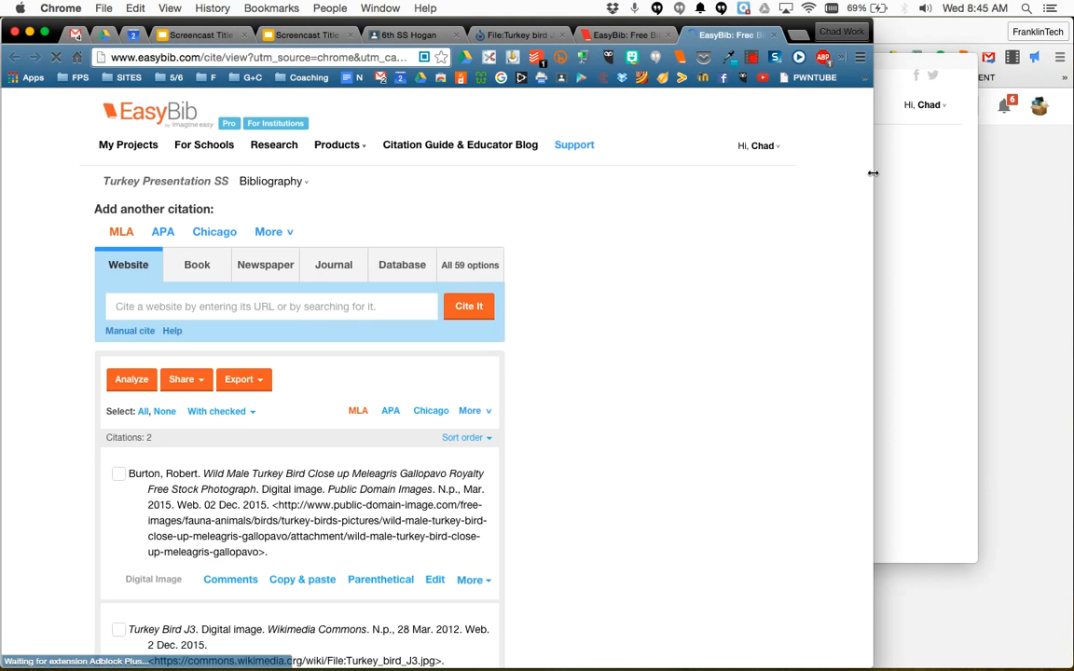
{"action": "left_click_drag", "start_coordinate": [1070, 181], "coordinate": [1073, 181]}
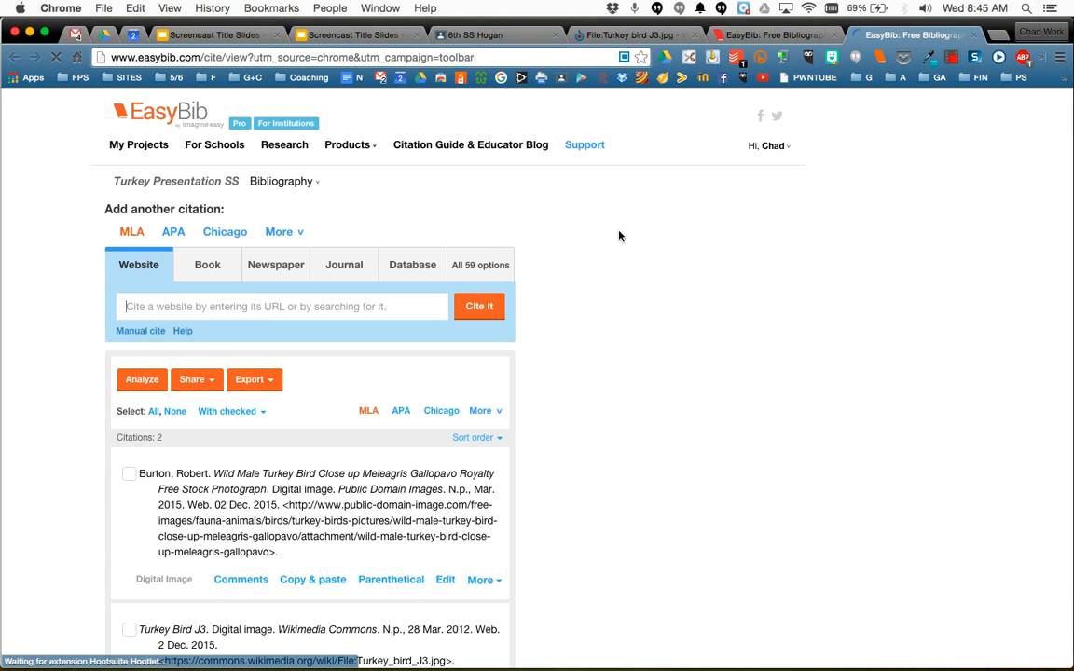
- Export the Turkey Presentation SS bibliography to Google Docs and allow EasyBib to access Google Drive
{"action": "scroll", "coordinate": [486, 220], "scroll_direction": "down", "scroll_amount": 1}
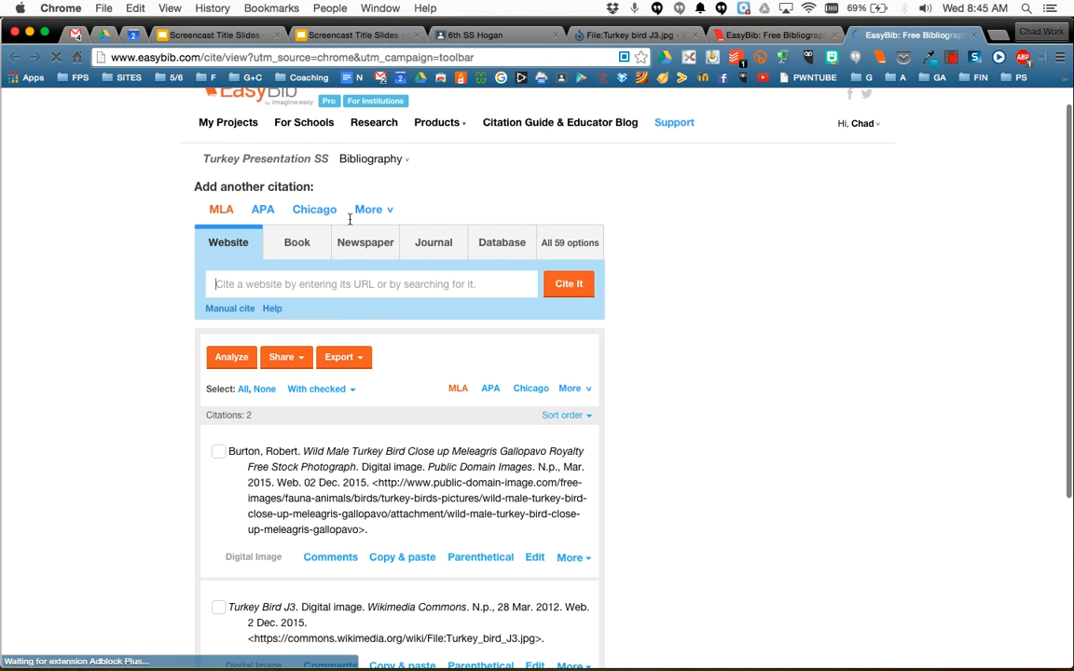
{"action": "scroll", "coordinate": [335, 222], "scroll_direction": "down", "scroll_amount": 3}
{"action": "left_click", "coordinate": [348, 229]}
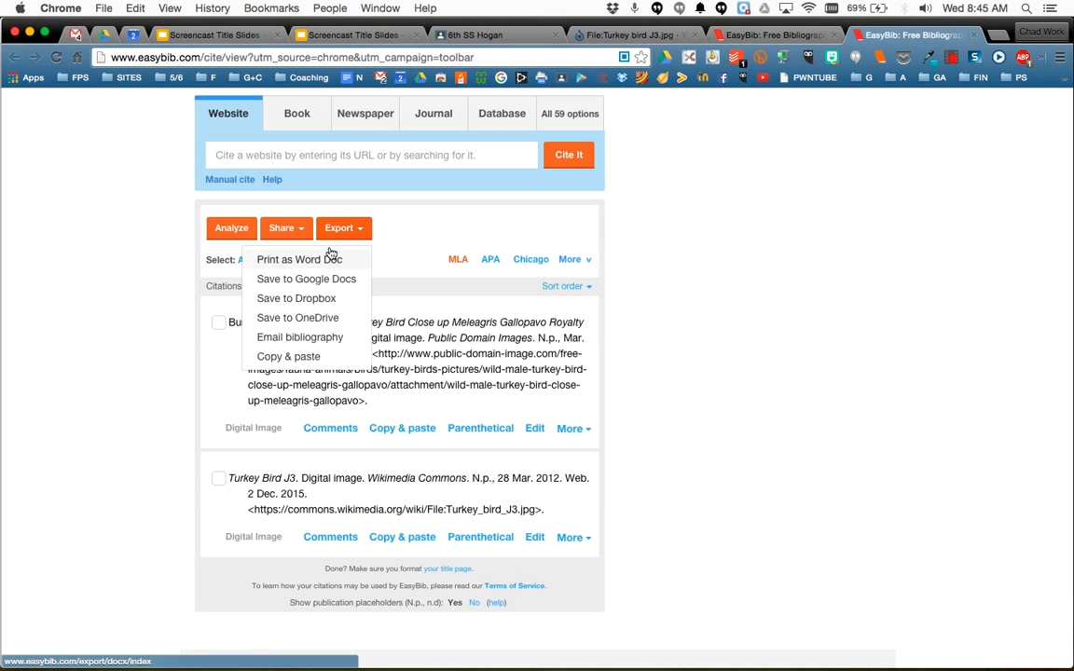
{"action": "left_click", "coordinate": [320, 282]}
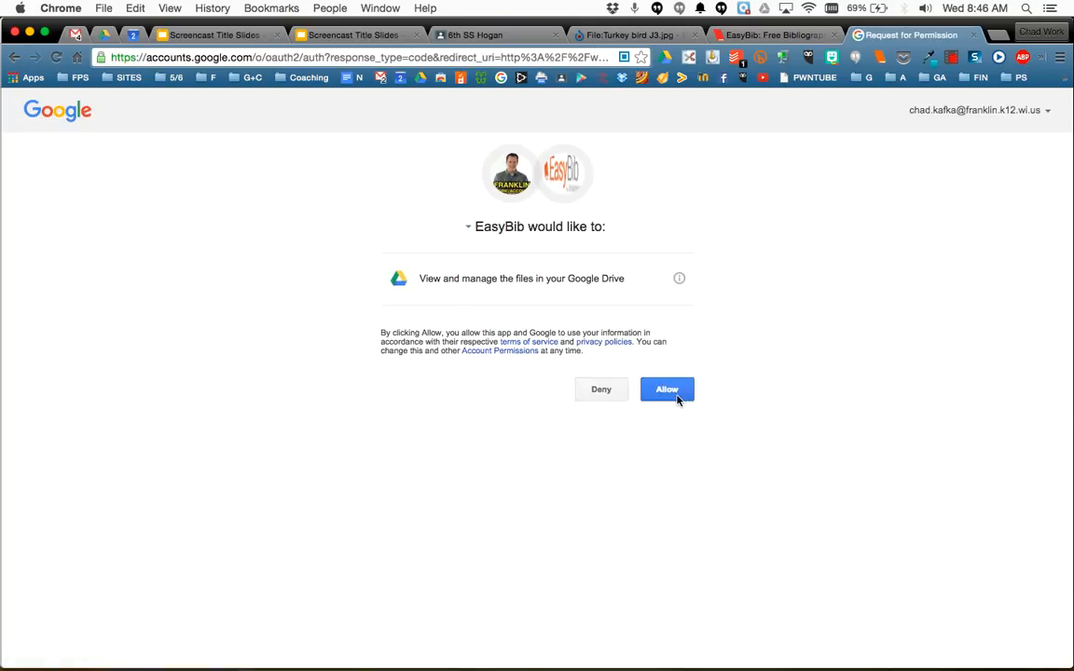
{"action": "left_click", "coordinate": [678, 399]}
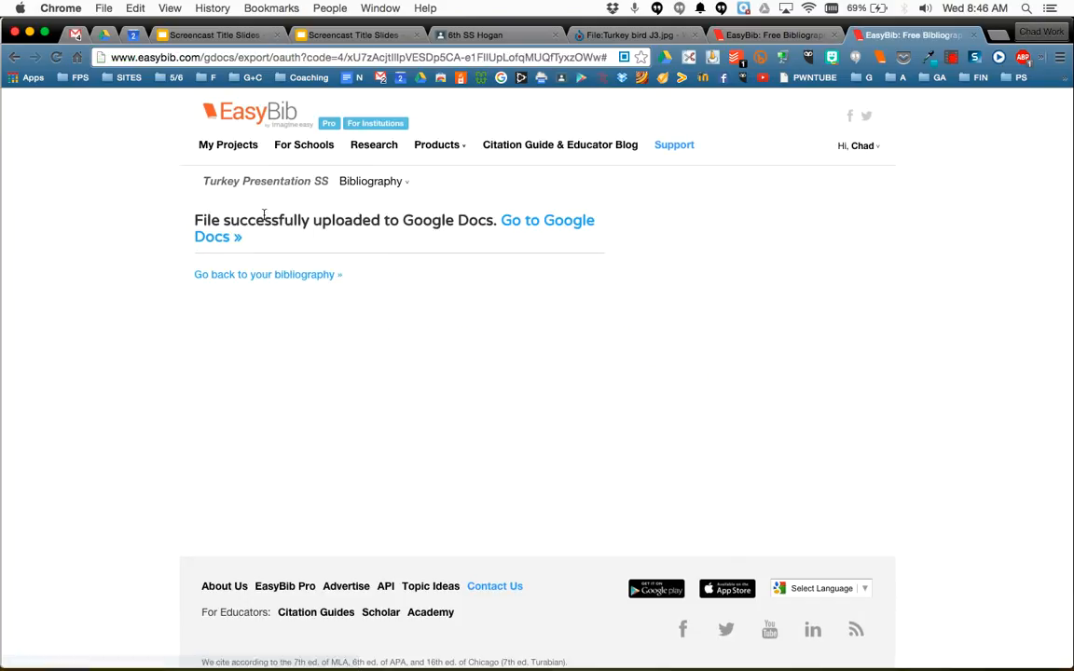
- Open the exported bibliography in Google Docs and rename the document "6s Lastname Turkey Citations"
{"action": "left_click", "coordinate": [552, 226]}
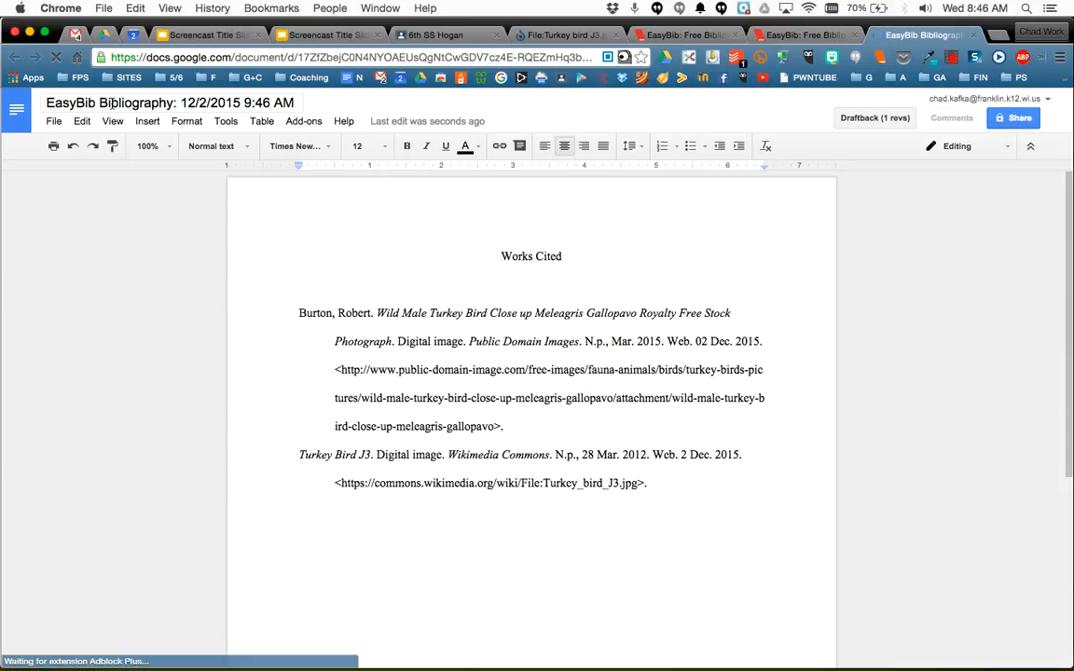
{"action": "left_click", "coordinate": [89, 104]}
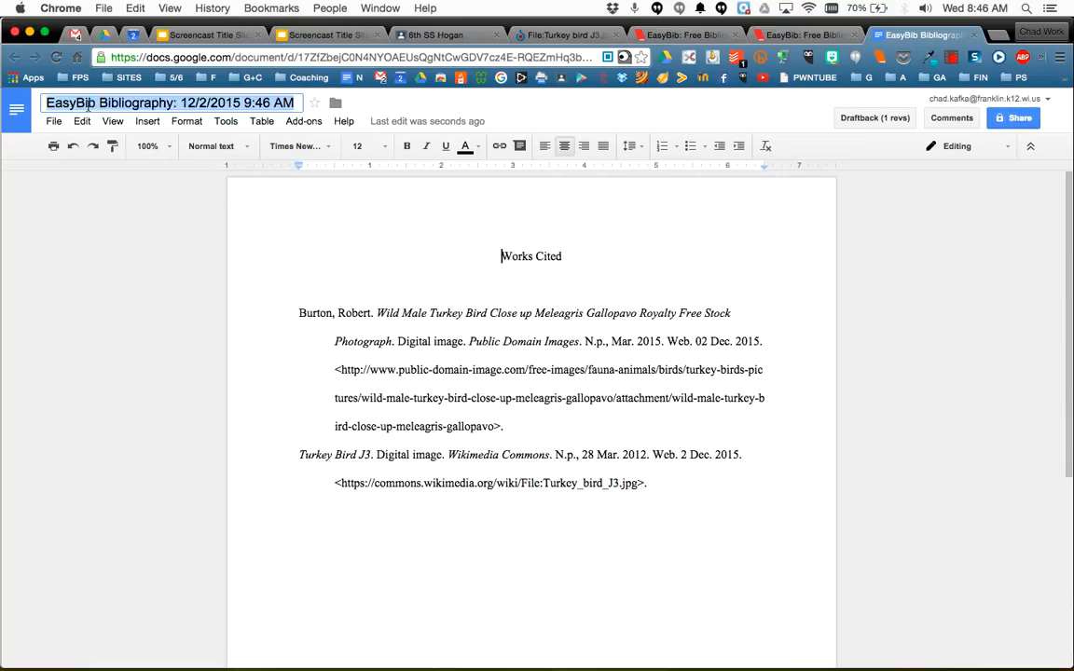
{"action": "type", "text": "6s"}
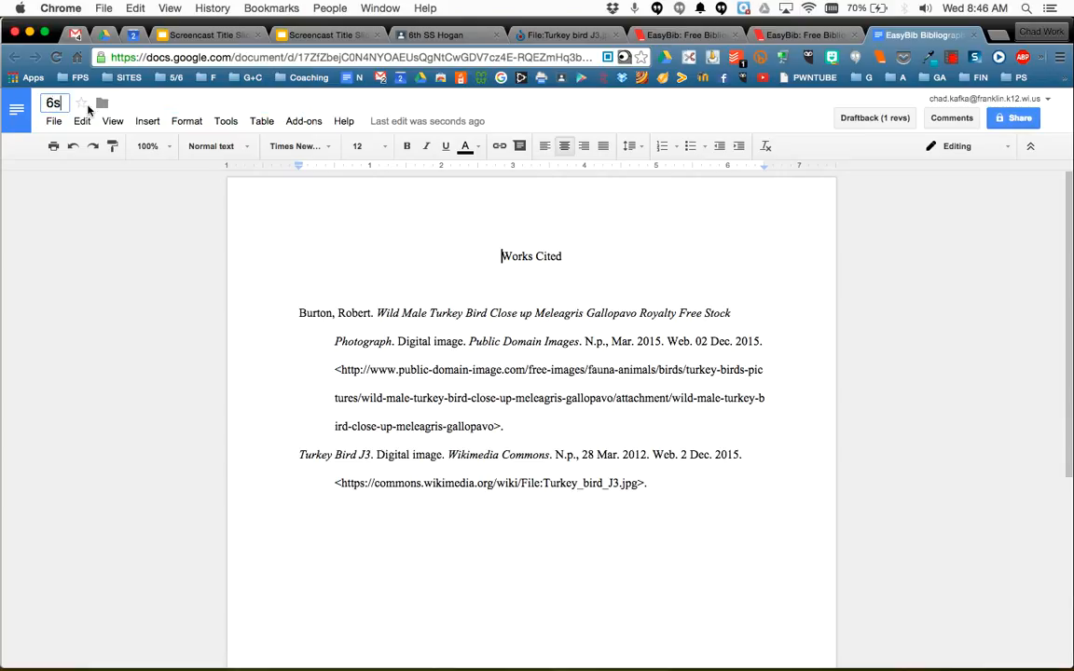
{"action": "type", "text": " Lastname Turkey Citations"}
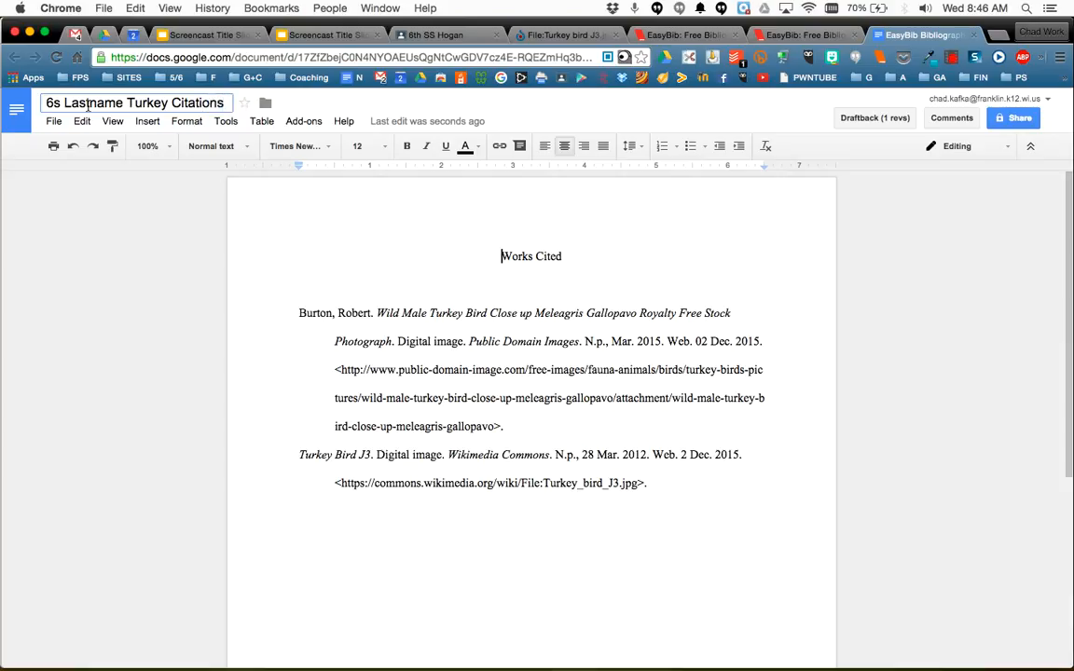
{"action": "key", "text": "Return"}
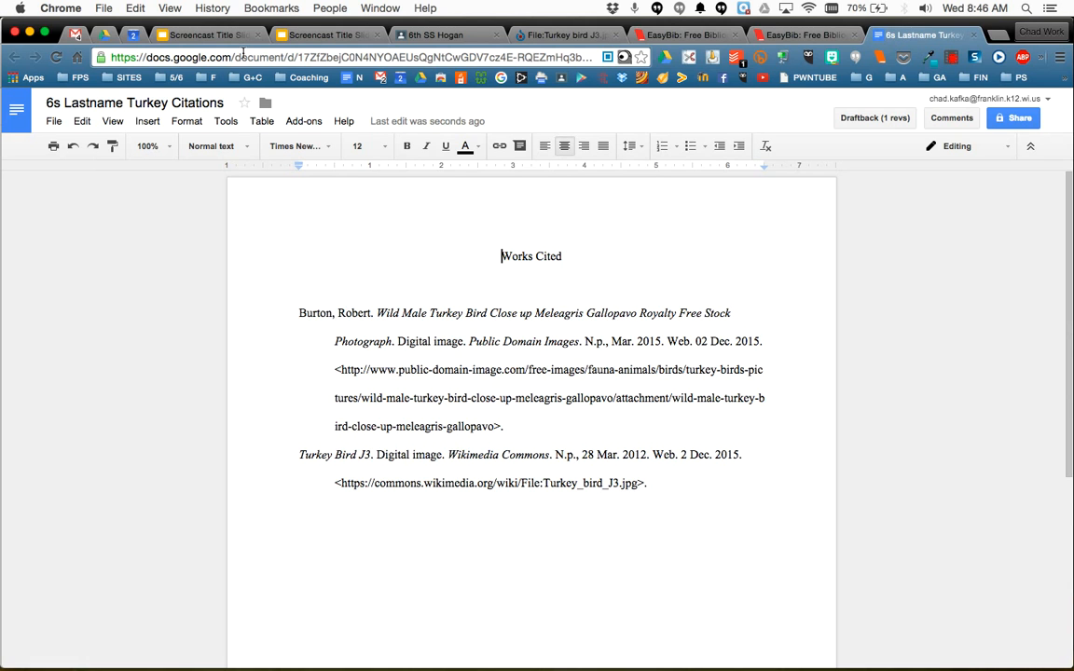
- Open the Achievement and Innovations Posters assignment in the 6th-grade SS class on Google Classroom and go to its work section
{"action": "key", "text": "super+t"}
{"action": "left_click", "coordinate": [430, 41]}
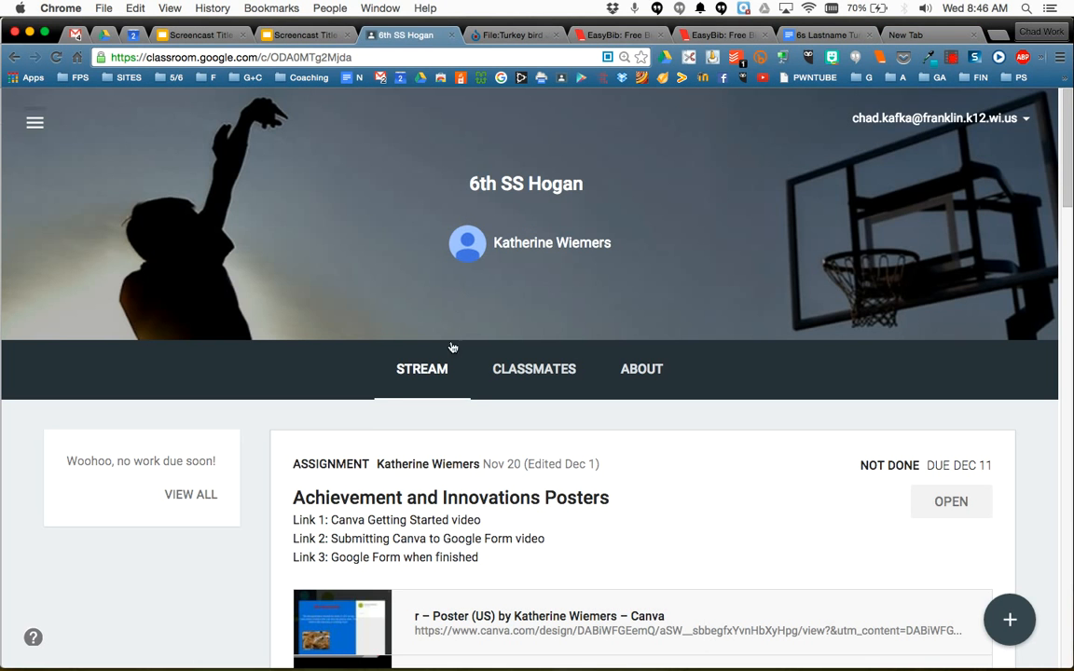
{"action": "scroll", "coordinate": [366, 410], "scroll_direction": "down", "scroll_amount": 3}
{"action": "scroll", "coordinate": [366, 410], "scroll_direction": "down", "scroll_amount": 3}
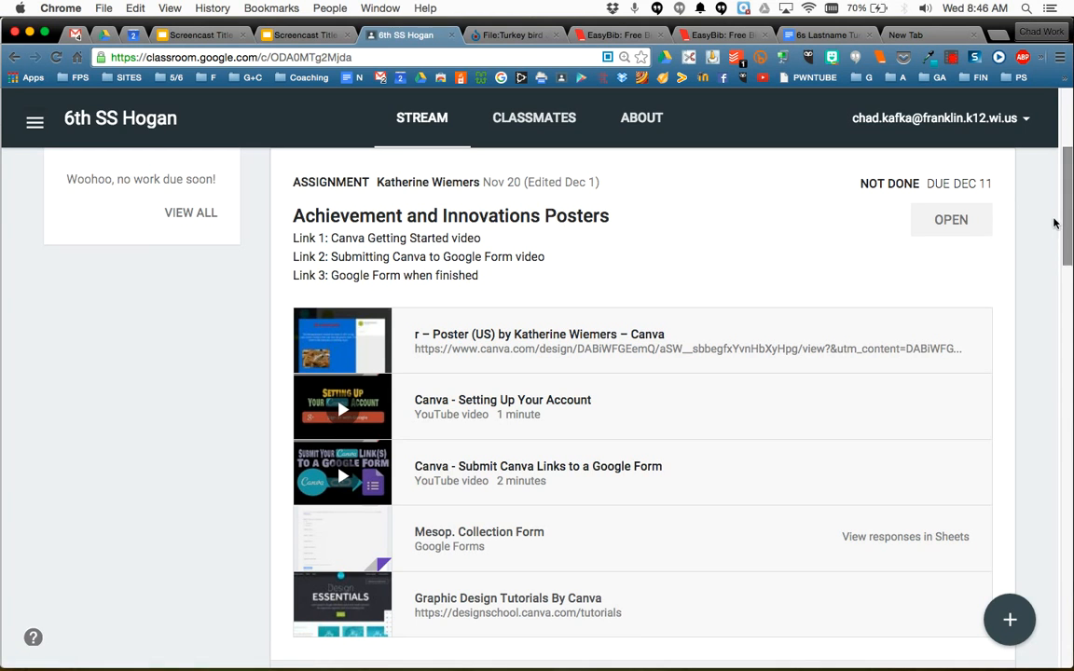
{"action": "left_click", "coordinate": [955, 225]}
{"action": "scroll", "coordinate": [612, 373], "scroll_direction": "down", "scroll_amount": 5}
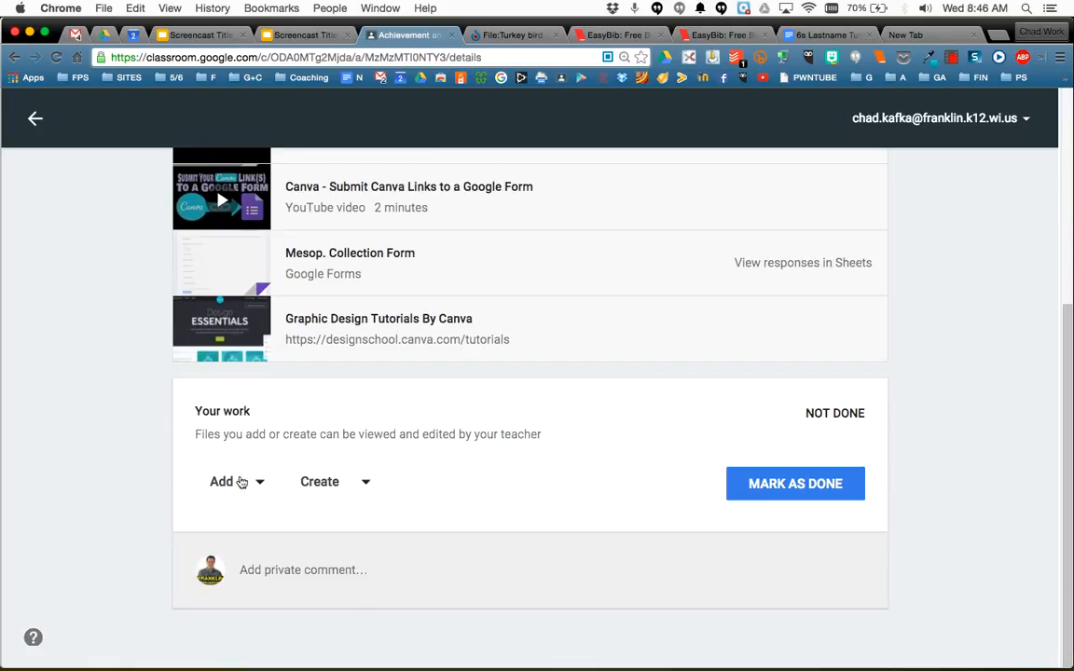
- Search Google Drive for "turkey", attach the 6s Lastname Turkey Citations document to the assignment and review the assignment page
{"action": "left_click", "coordinate": [259, 484]}
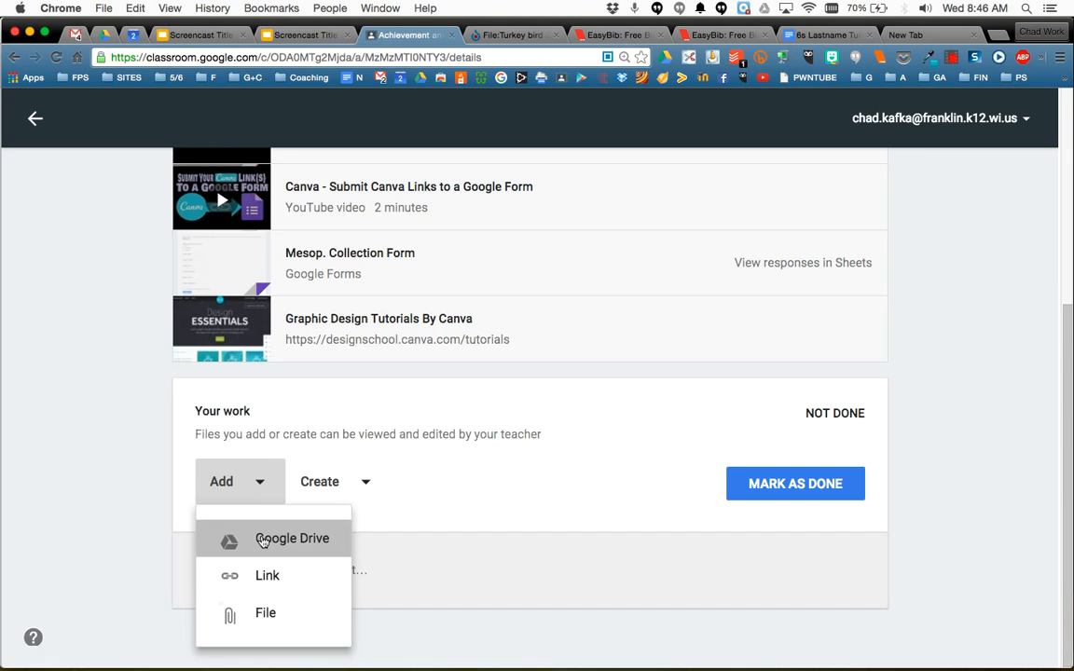
{"action": "left_click", "coordinate": [263, 539]}
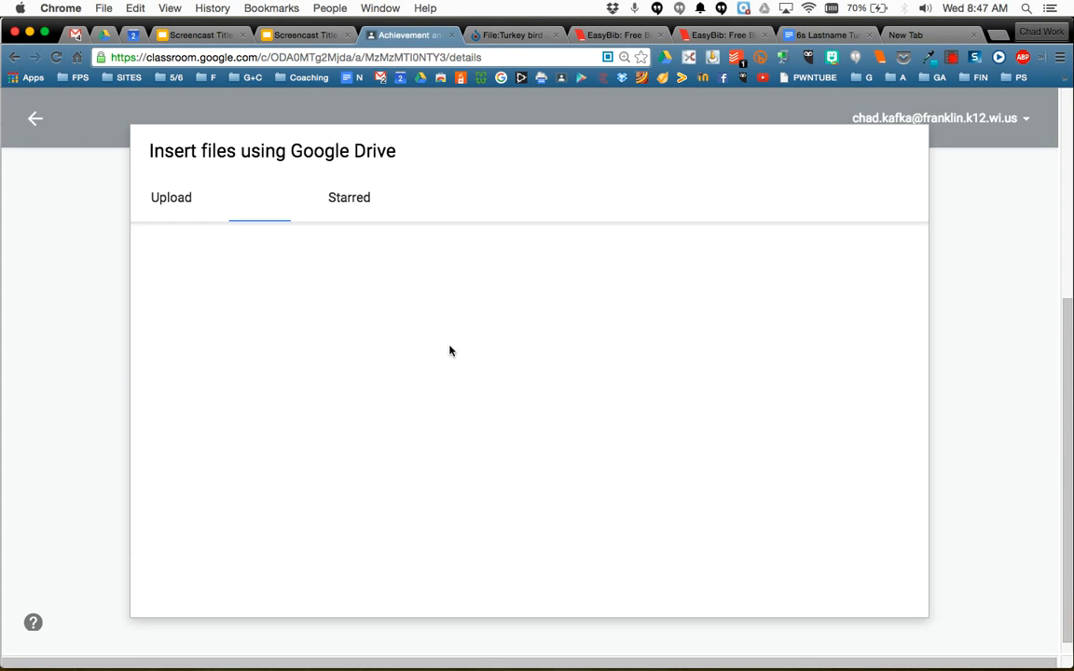
{"action": "left_click", "coordinate": [312, 249]}
{"action": "type", "text": "tu"}
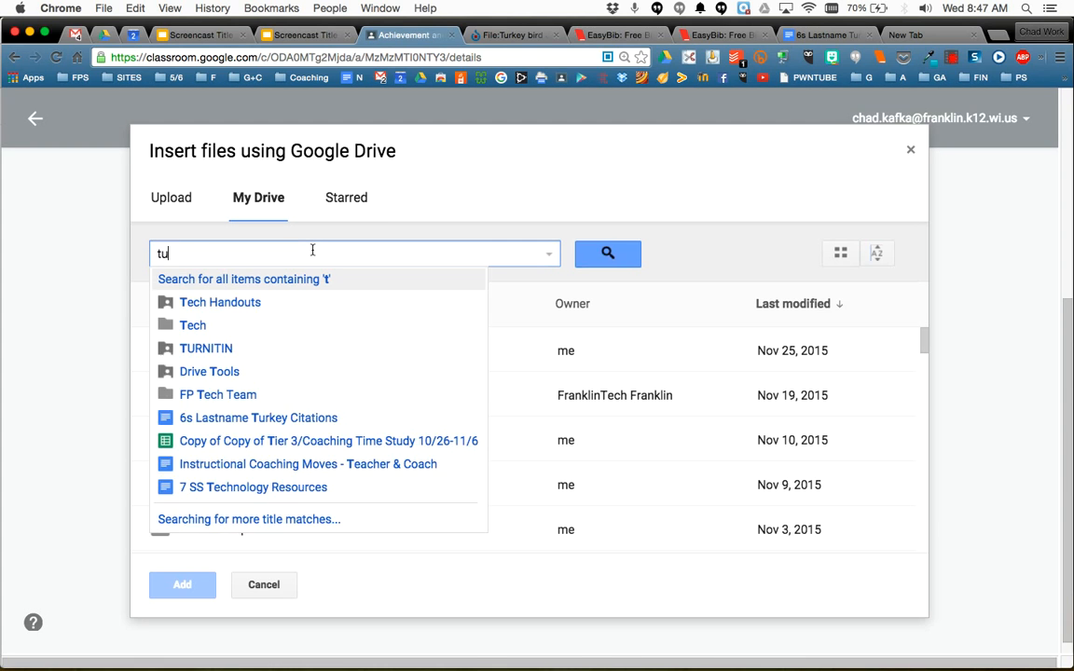
{"action": "type", "text": "rkey"}
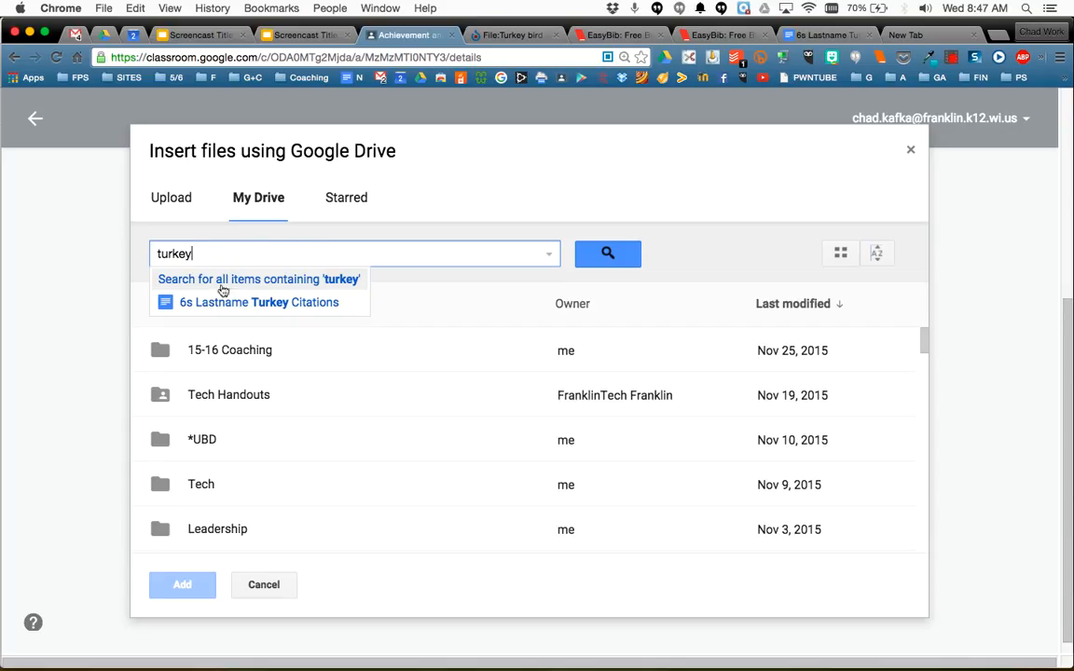
{"action": "left_click", "coordinate": [218, 302]}
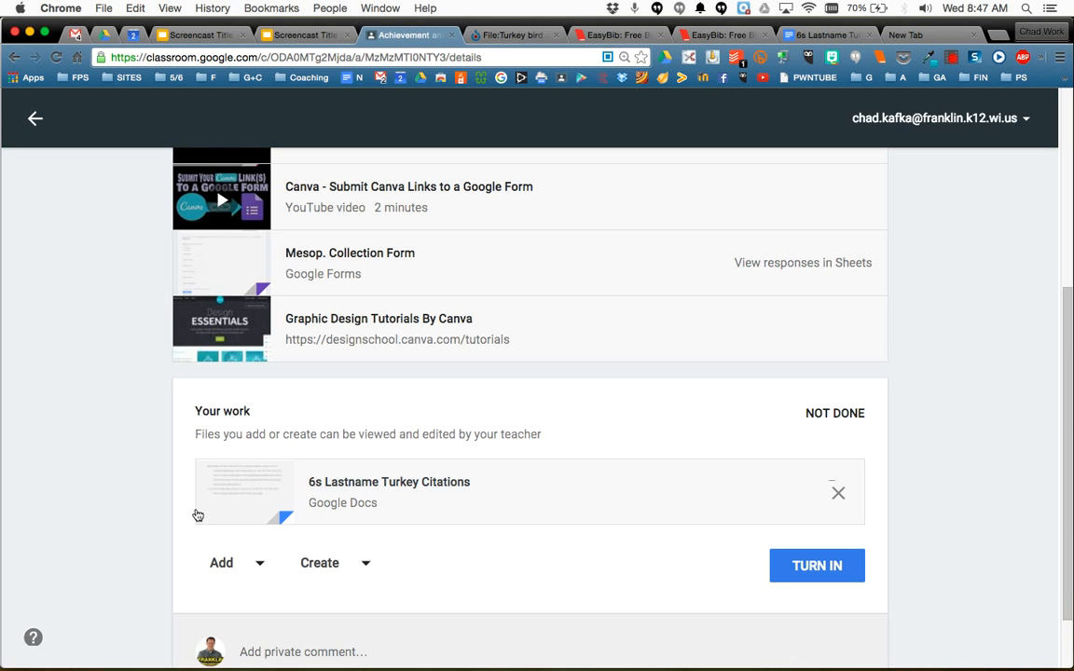
{"action": "scroll", "coordinate": [140, 463], "scroll_direction": "up", "scroll_amount": 2}
{"action": "scroll", "coordinate": [140, 463], "scroll_direction": "up", "scroll_amount": 5}
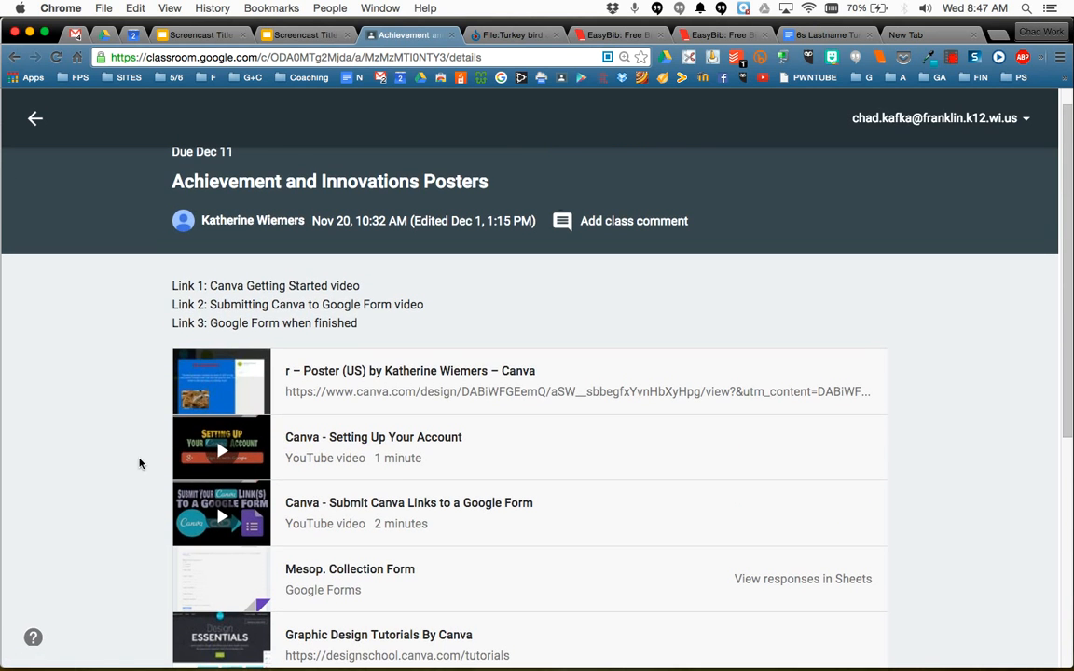
{"action": "scroll", "coordinate": [140, 463], "scroll_direction": "down", "scroll_amount": 7}
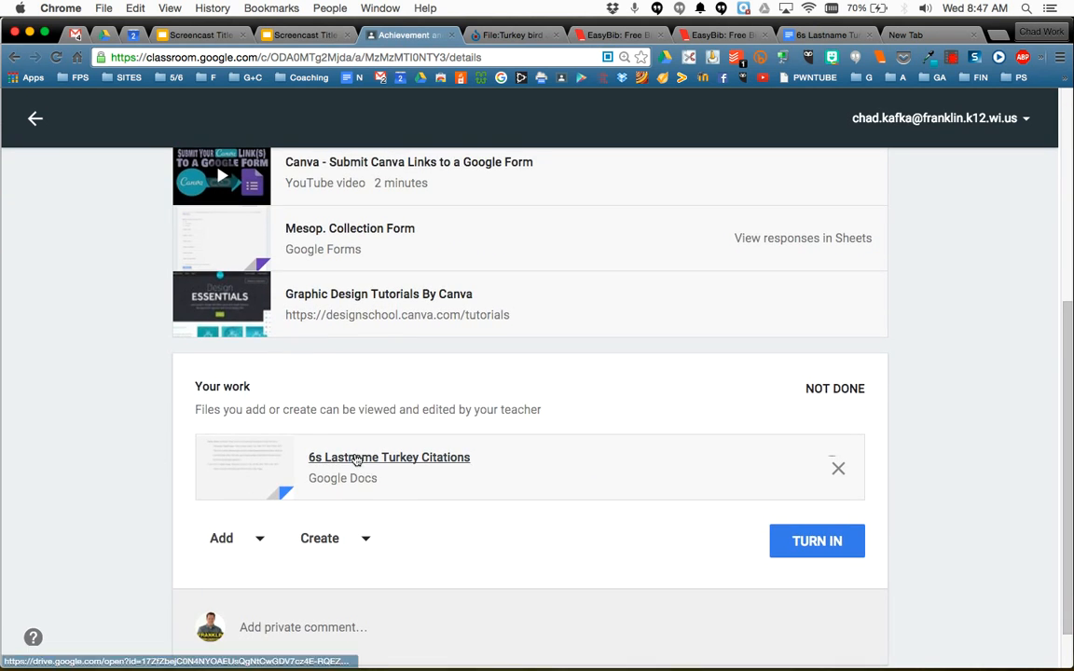